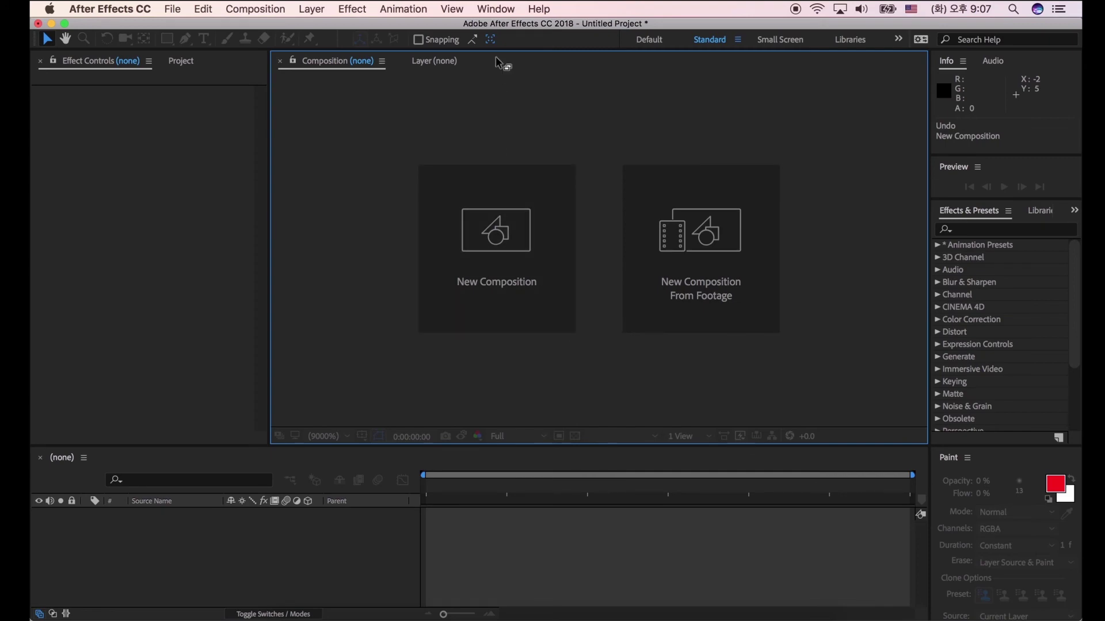
Keep the Standard workspace and create Comp 1 at 1000×1000, 29.97 fps, 4 s, white background.
{"action": "left_click", "coordinate": [503, 15]}
{"action": "mouse_move", "coordinate": [503, 26]}
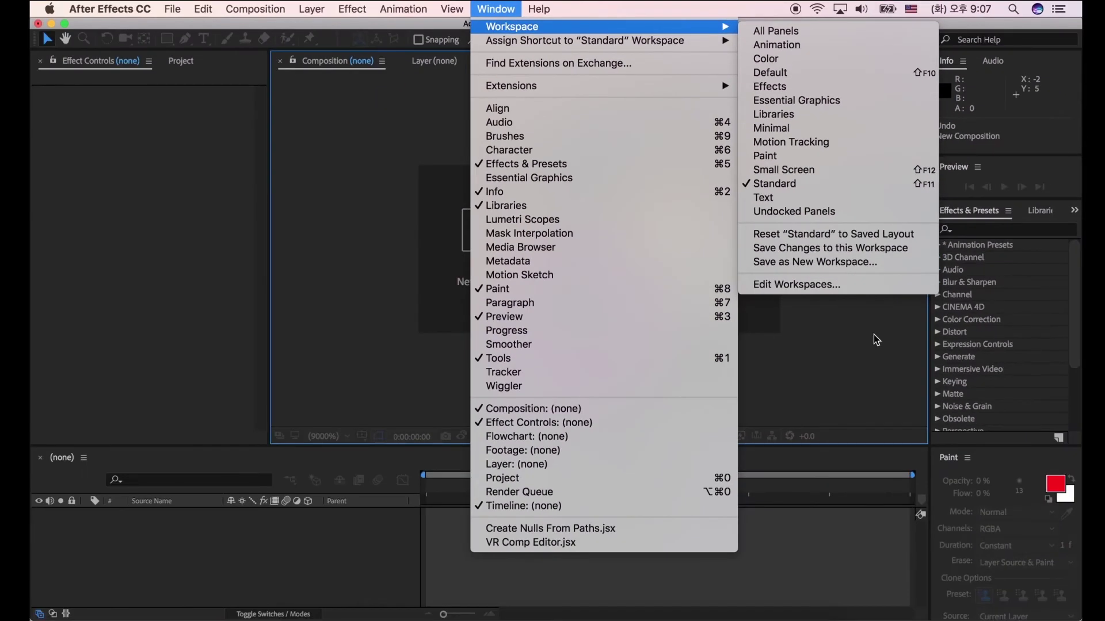
{"action": "left_click", "coordinate": [889, 585]}
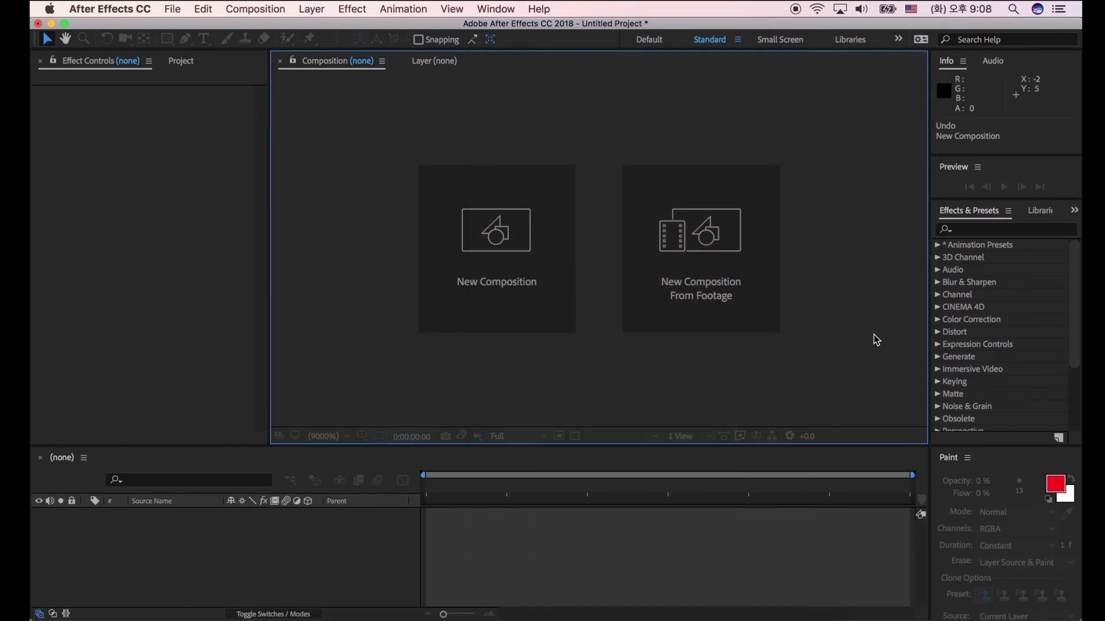
{"action": "left_click", "coordinate": [515, 265]}
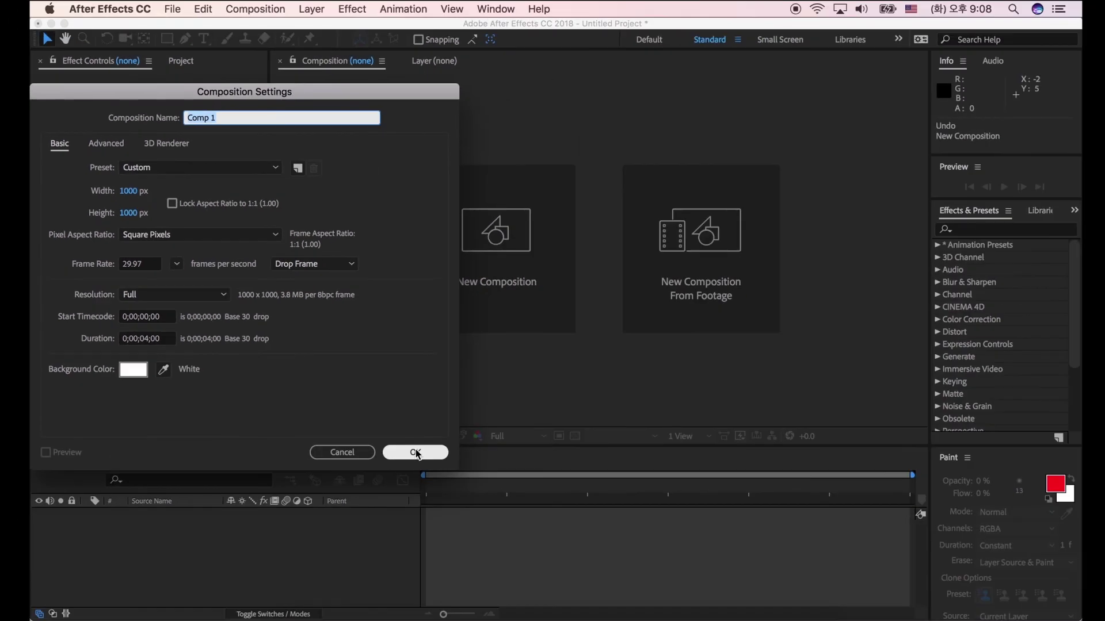
{"action": "left_click", "coordinate": [416, 453]}
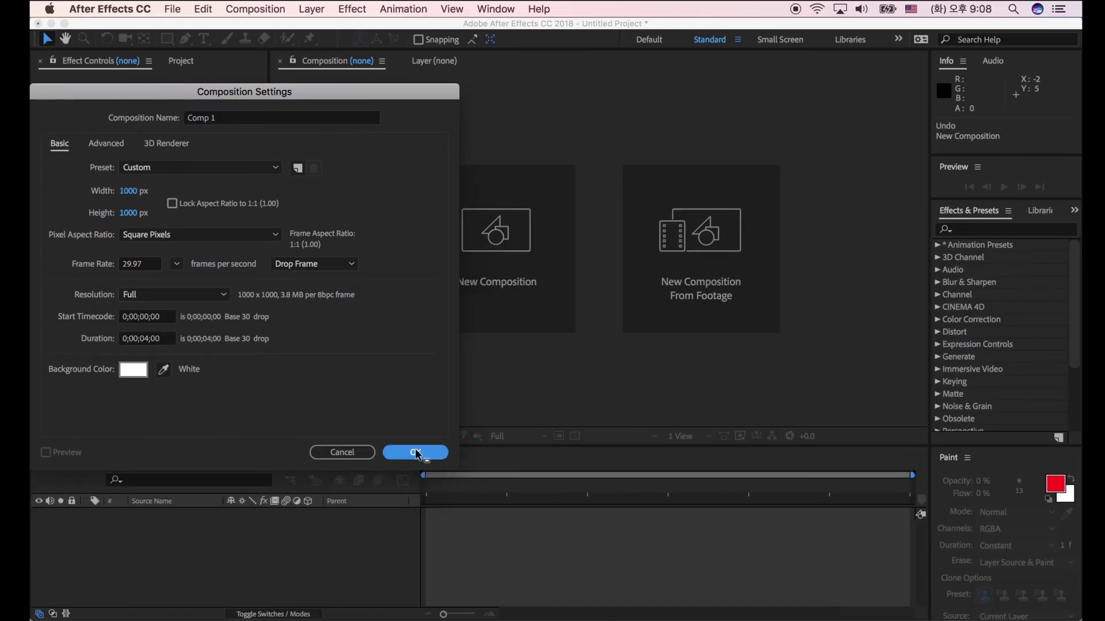
Import op.jpg into the project via File > Import > File.
{"action": "left_click", "coordinate": [174, 9]}
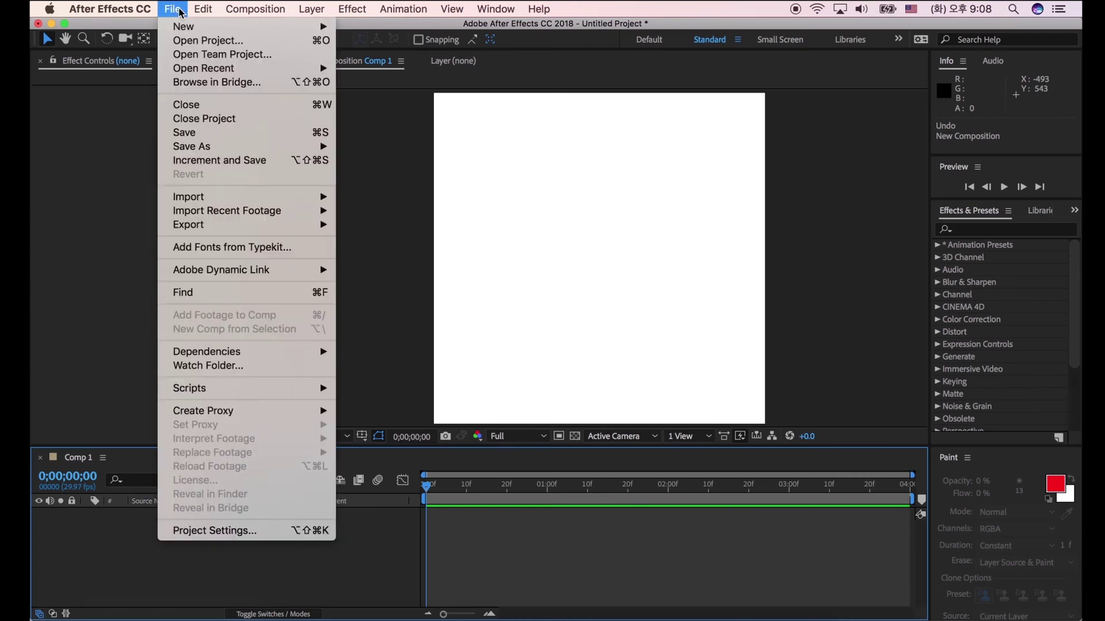
{"action": "mouse_move", "coordinate": [287, 200]}
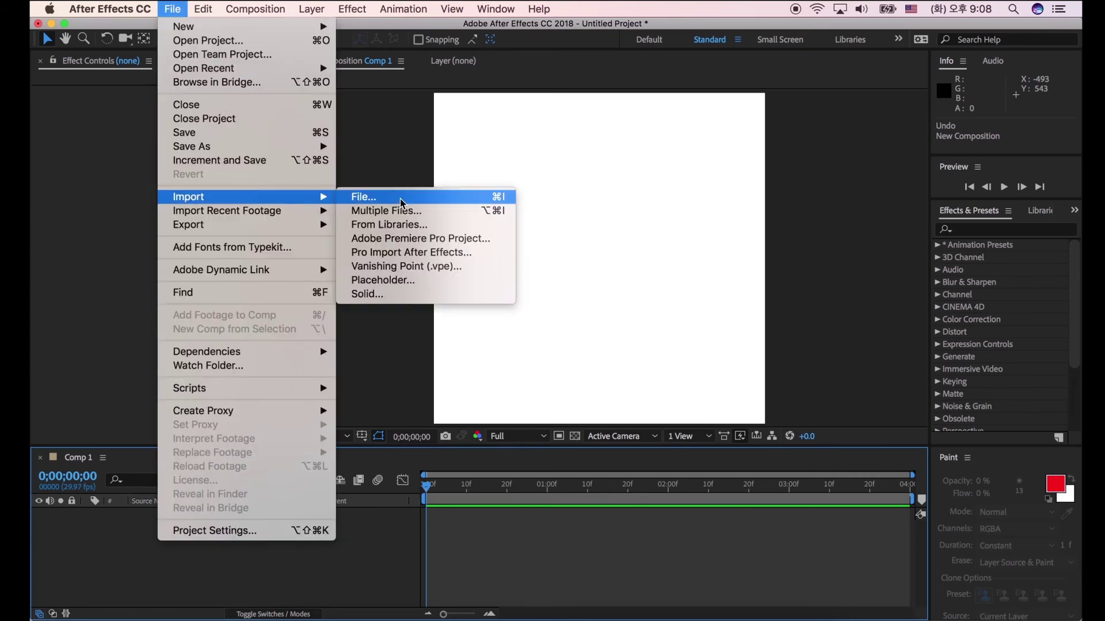
{"action": "left_click", "coordinate": [448, 197]}
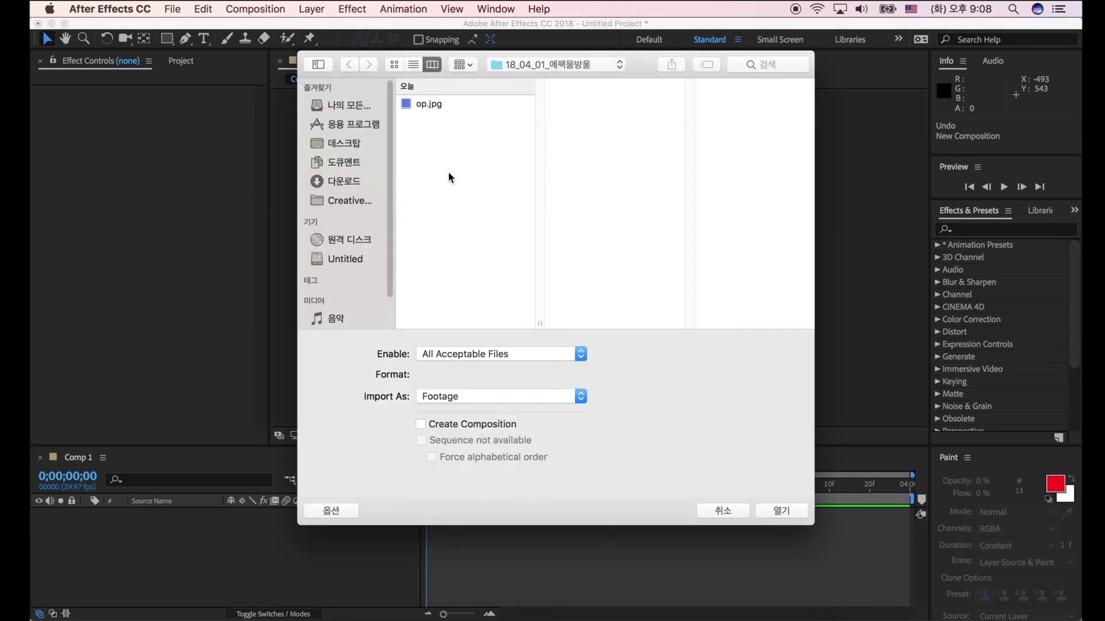
{"action": "left_click", "coordinate": [447, 108]}
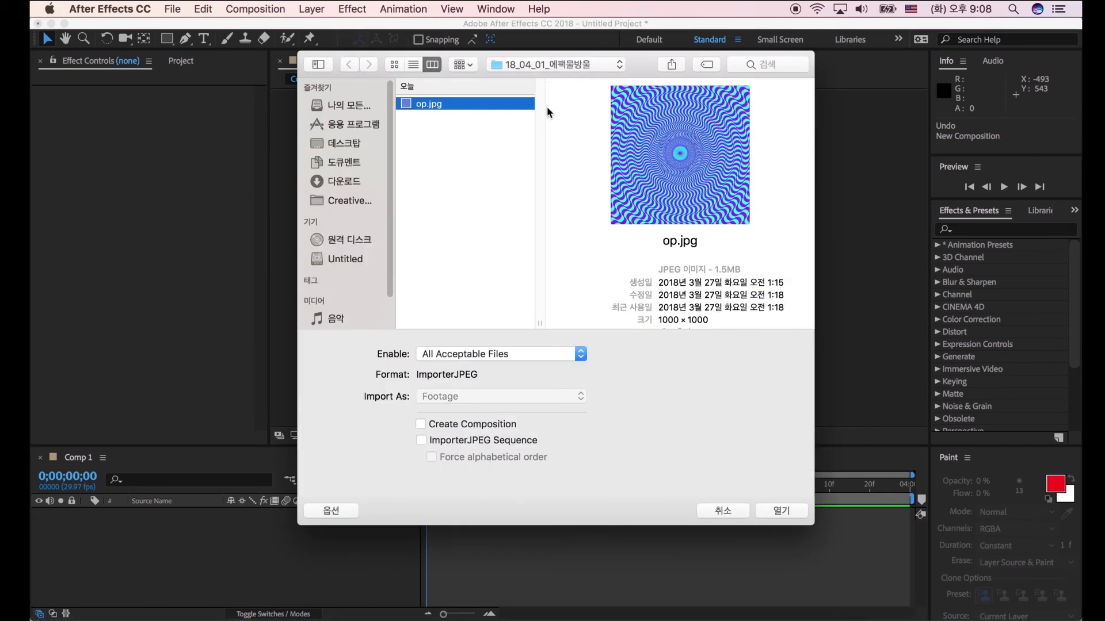
{"action": "left_click", "coordinate": [781, 511]}
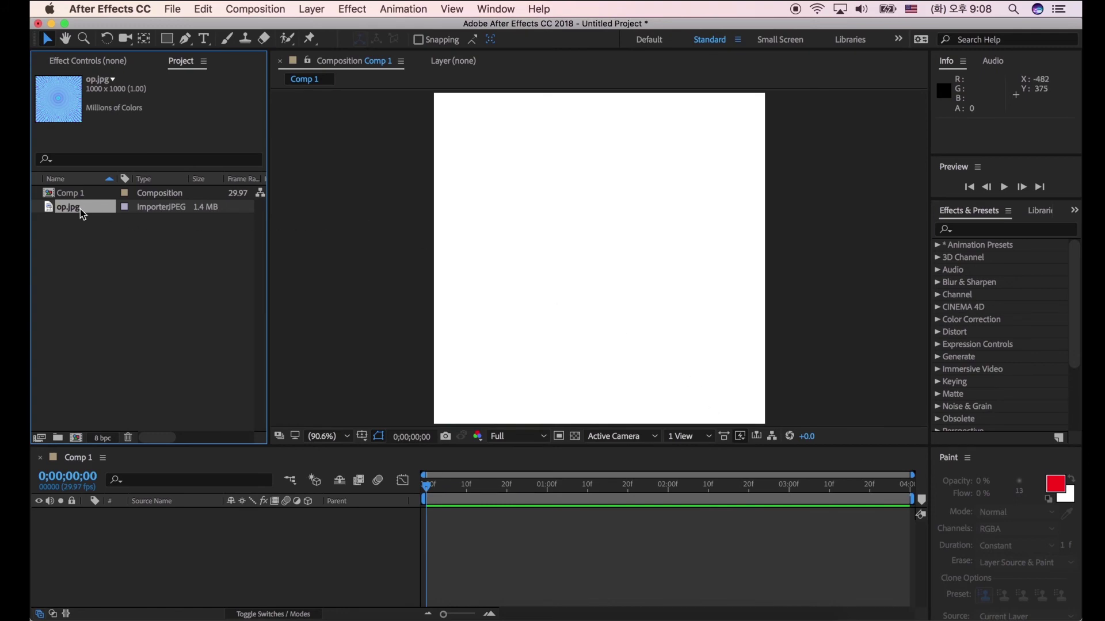
Add op.jpg to Comp 1 and duplicate the layer twice with copy and paste.
{"action": "left_click_drag", "start_coordinate": [81, 209], "coordinate": [176, 525]}
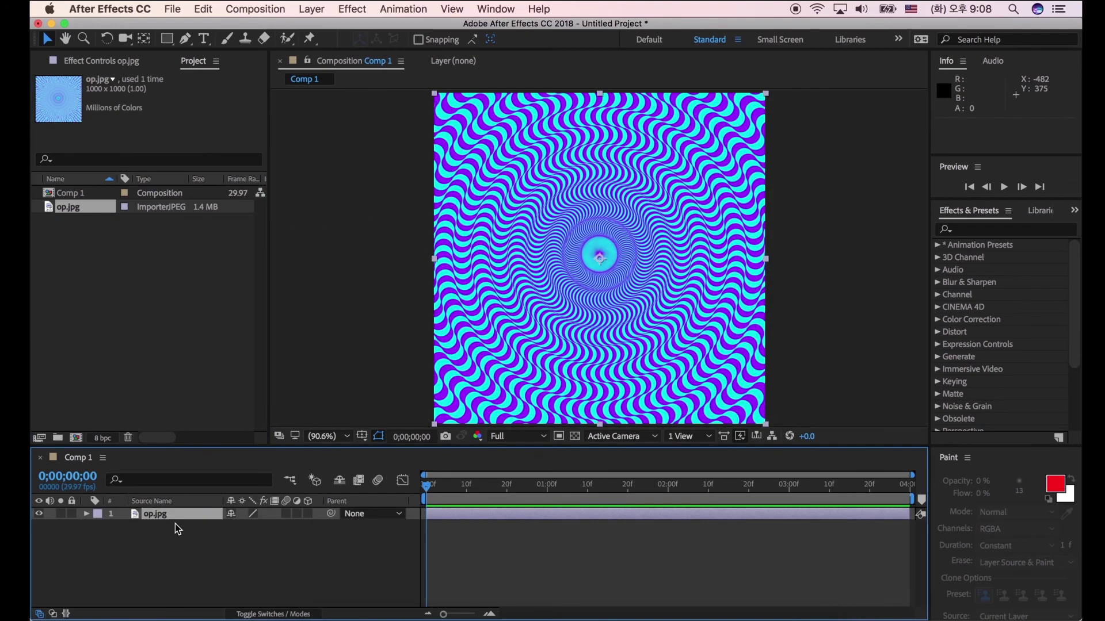
{"action": "left_click", "coordinate": [257, 552]}
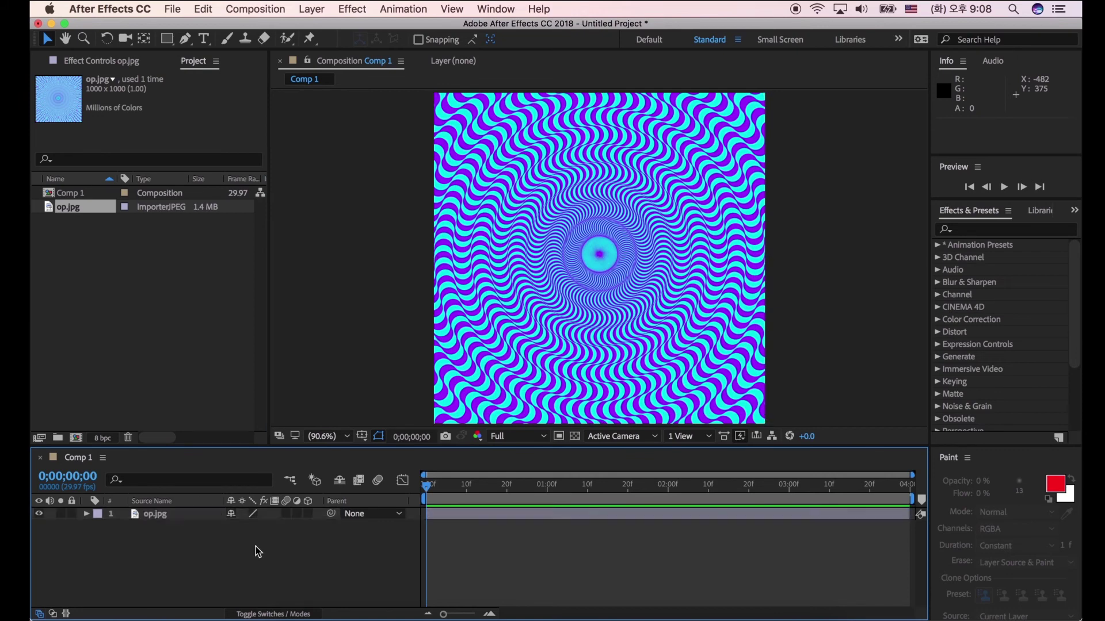
{"action": "left_click", "coordinate": [177, 516]}
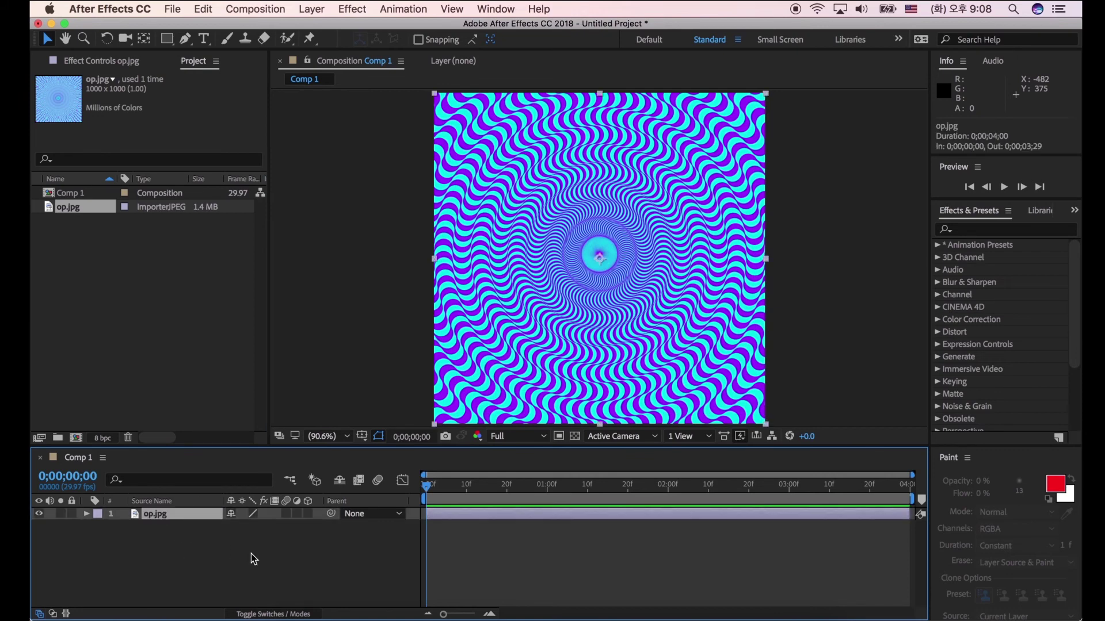
{"action": "key", "text": "super+c"}
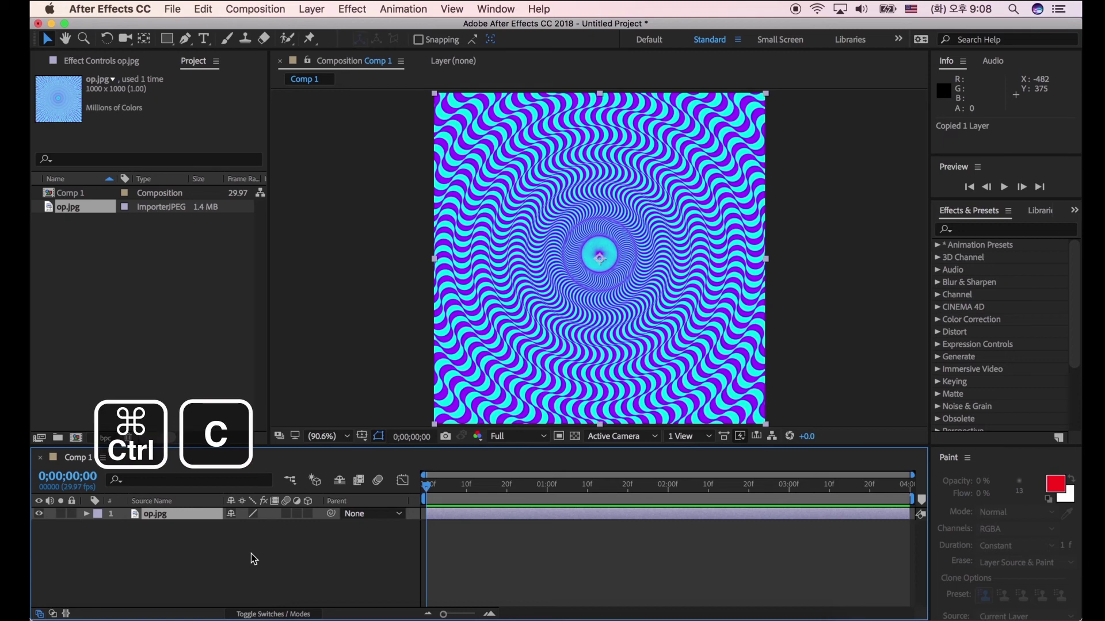
{"action": "key", "text": "super+v"}
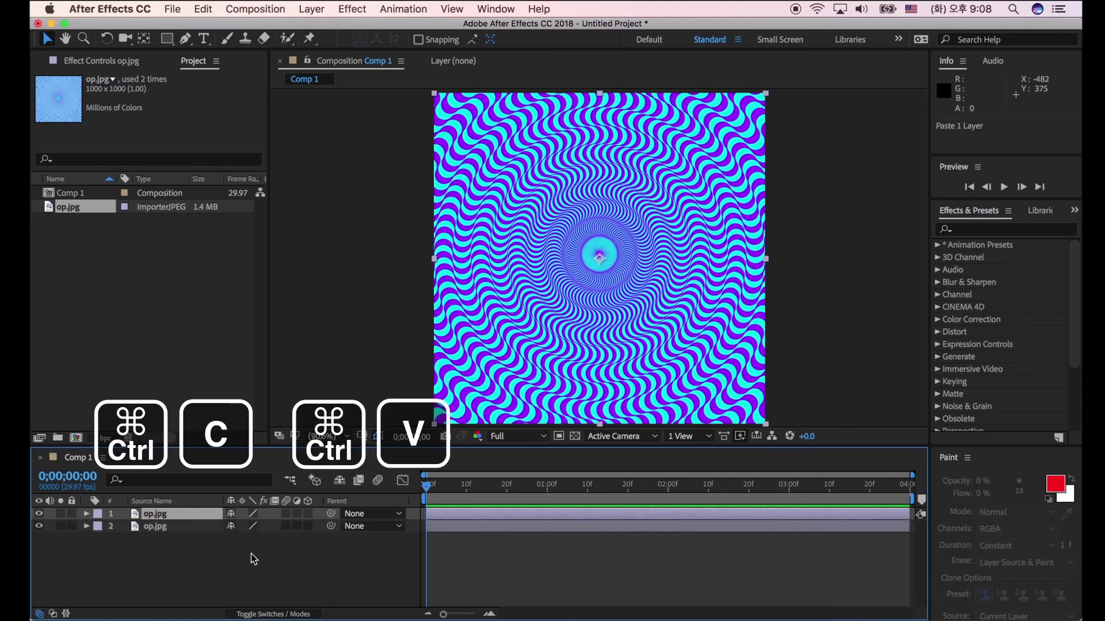
{"action": "key", "text": "super+v"}
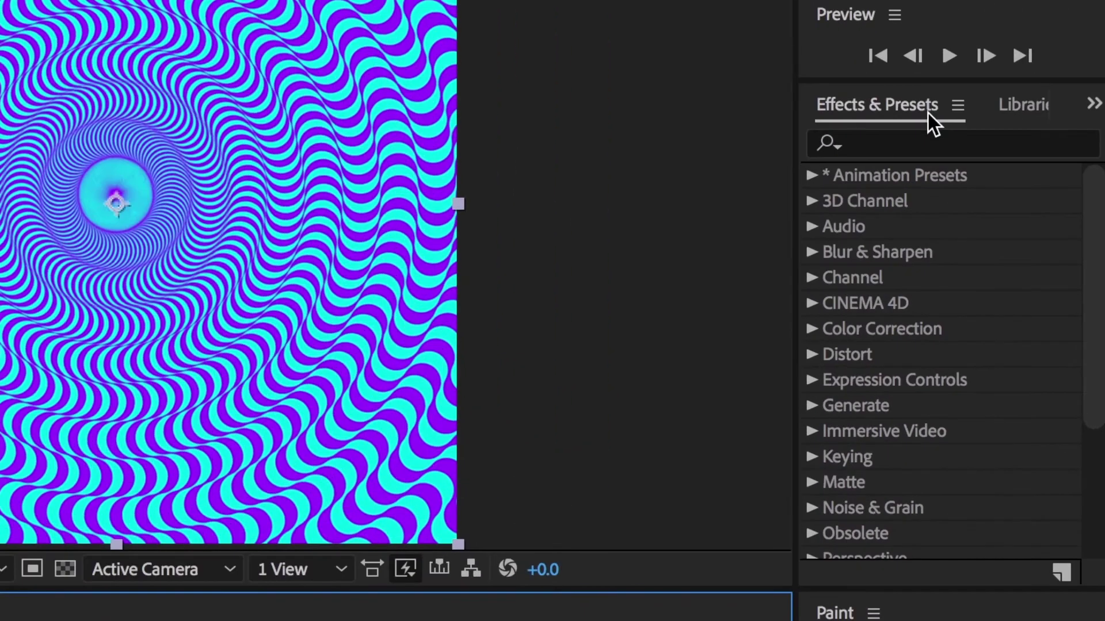
Search effects for 'cc len' and apply CC Lens to the top op.jpg layer.
{"action": "left_click", "coordinate": [941, 144]}
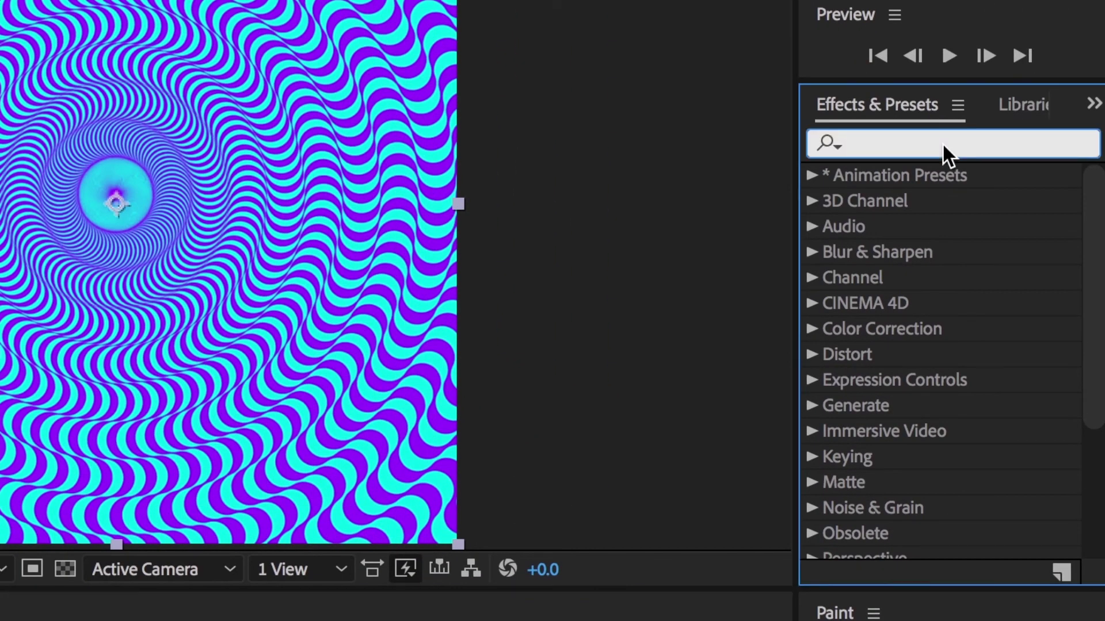
{"action": "type", "text": "cc"}
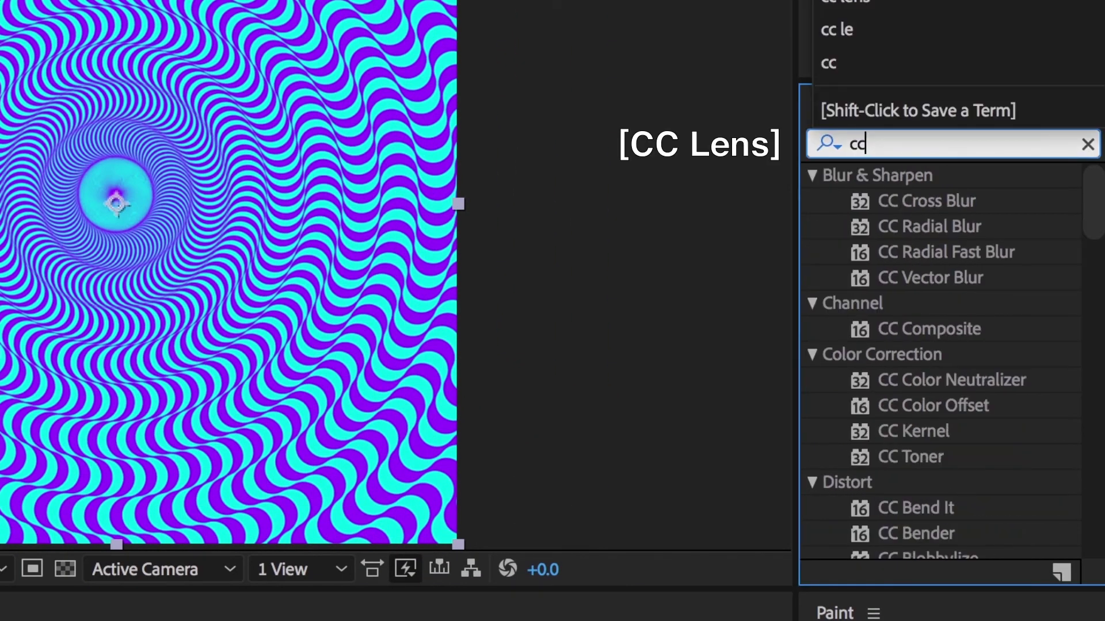
{"action": "type", "text": " lens"}
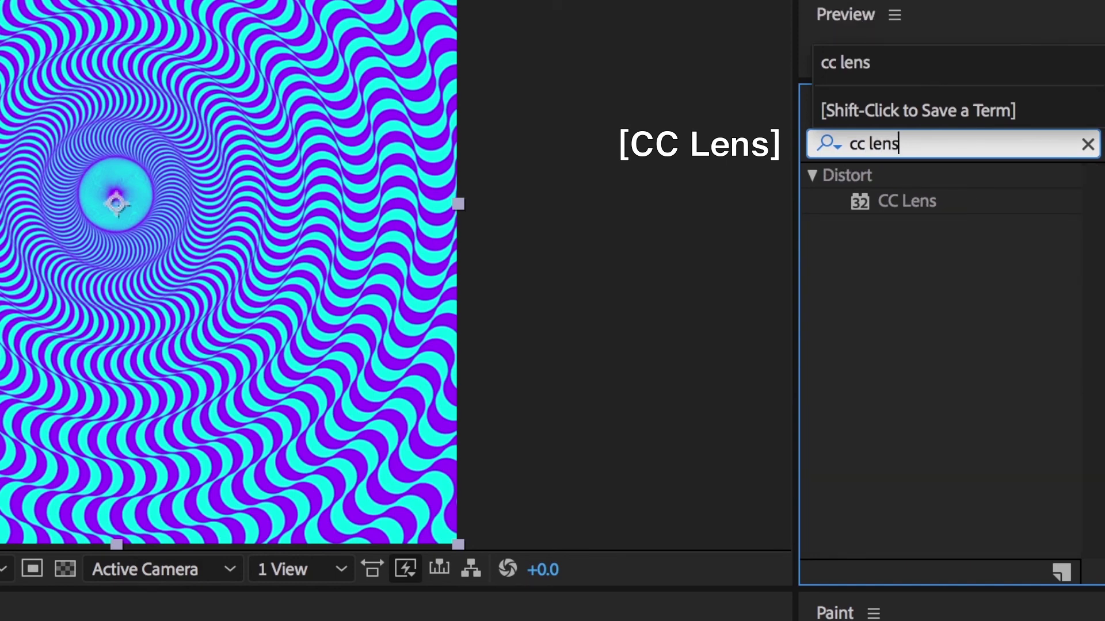
{"action": "left_click_drag", "start_coordinate": [944, 208], "coordinate": [462, 541]}
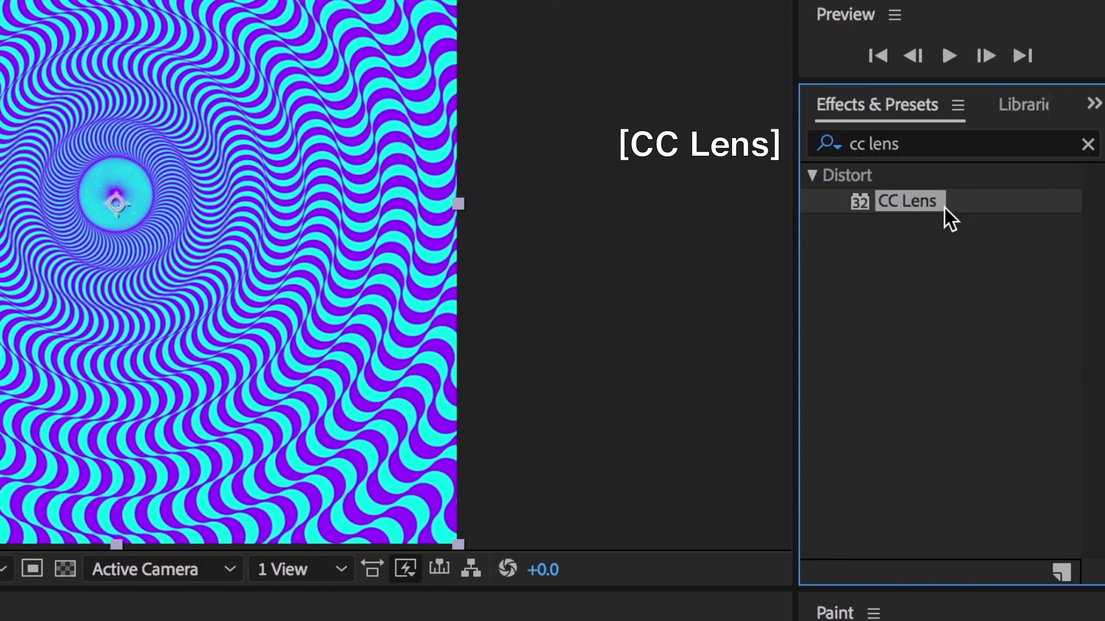
{"action": "left_click_drag", "start_coordinate": [685, 455], "coordinate": [0, 572]}
{"action": "left_click_drag", "start_coordinate": [169, 522], "coordinate": [170, 523]}
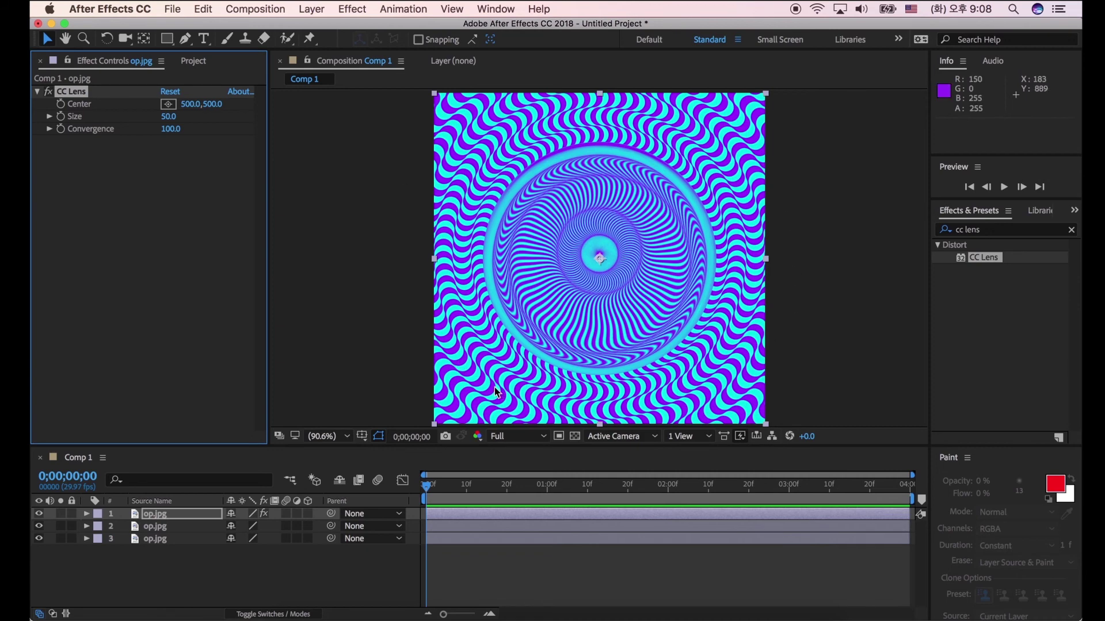
Hide layer 2 and toggle layer 3 off and on to view the lens alone.
{"action": "left_click", "coordinate": [39, 526]}
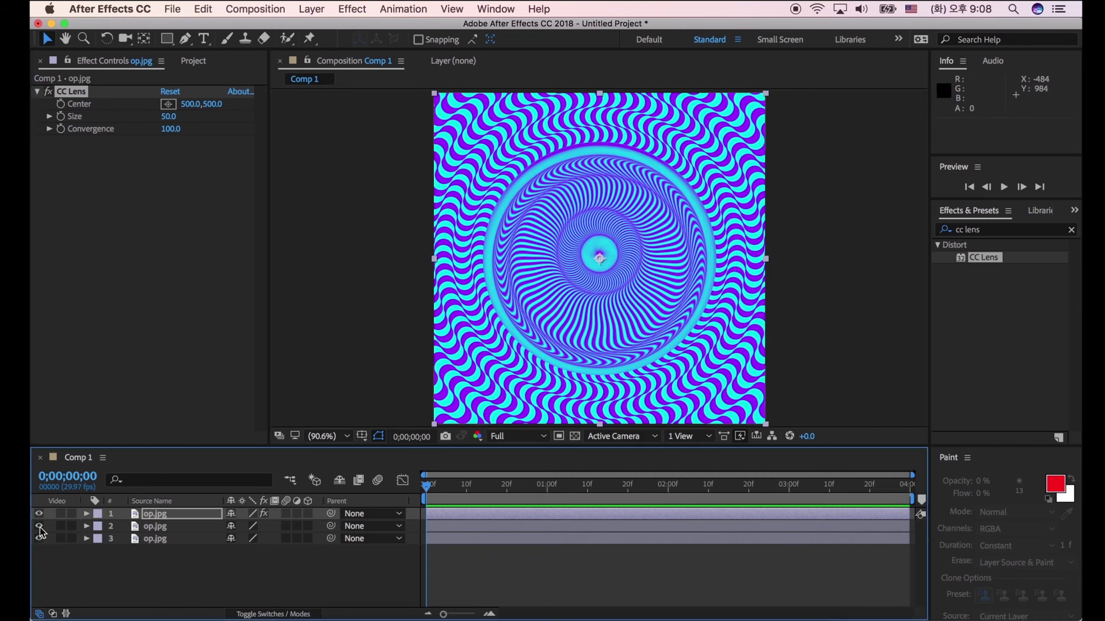
{"action": "left_click", "coordinate": [40, 539]}
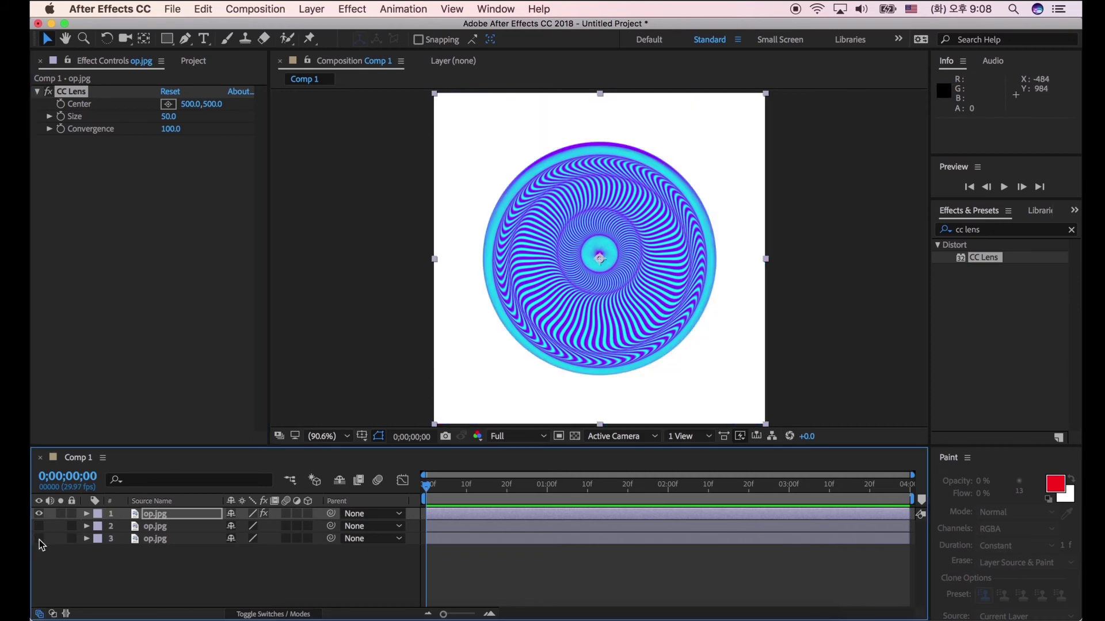
{"action": "left_click", "coordinate": [40, 538]}
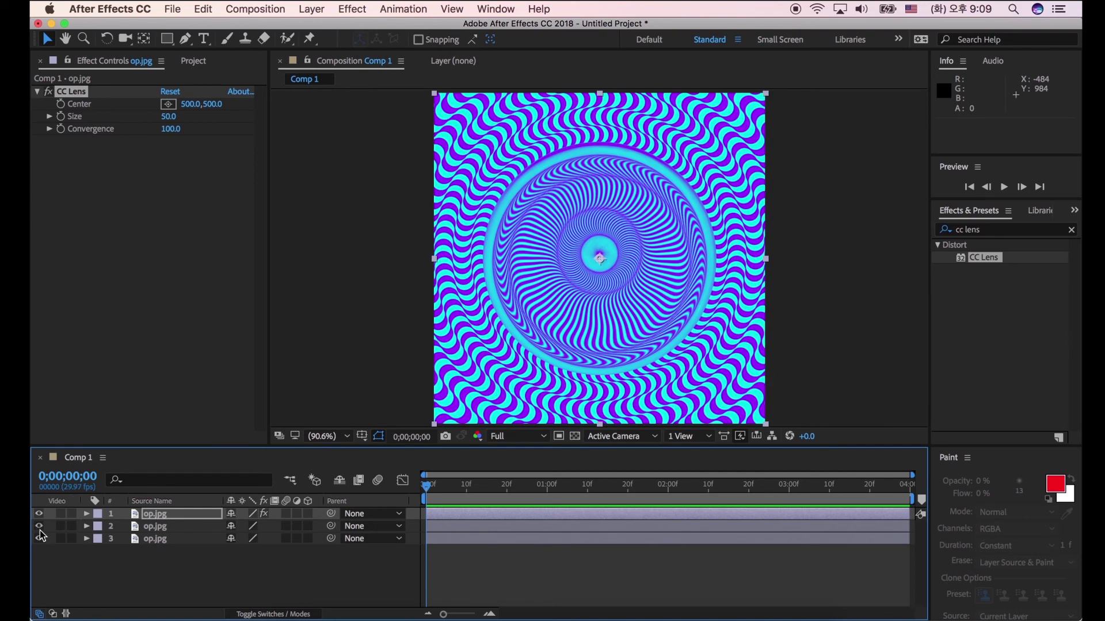
Set the top op.jpg layer's CC Lens Size to 40.
{"action": "key", "text": "super+shift+a"}
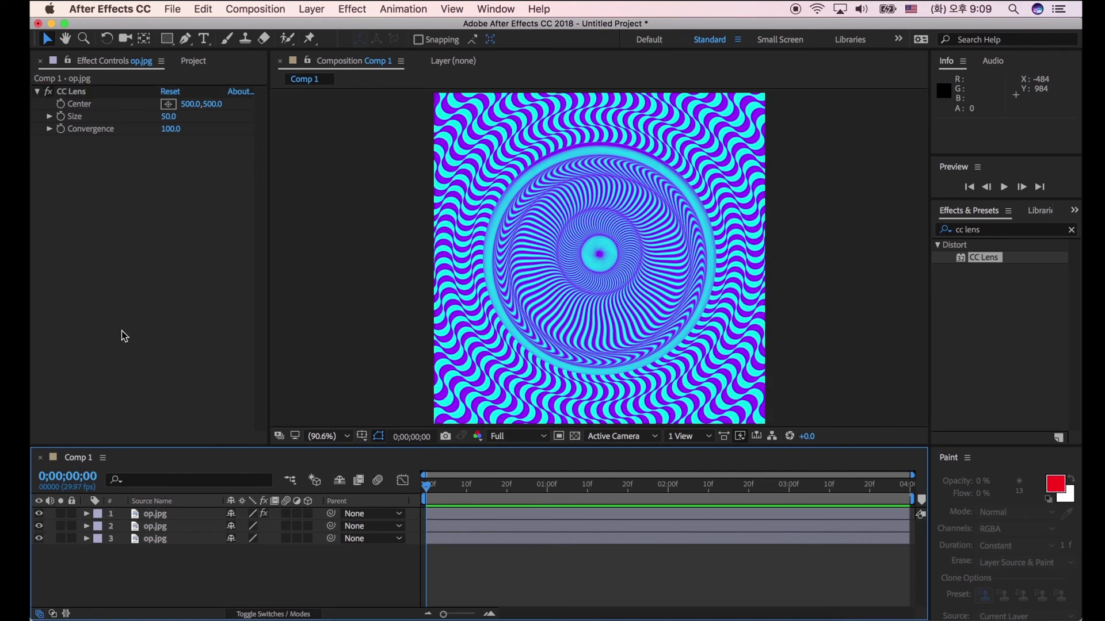
{"action": "left_click", "coordinate": [154, 516]}
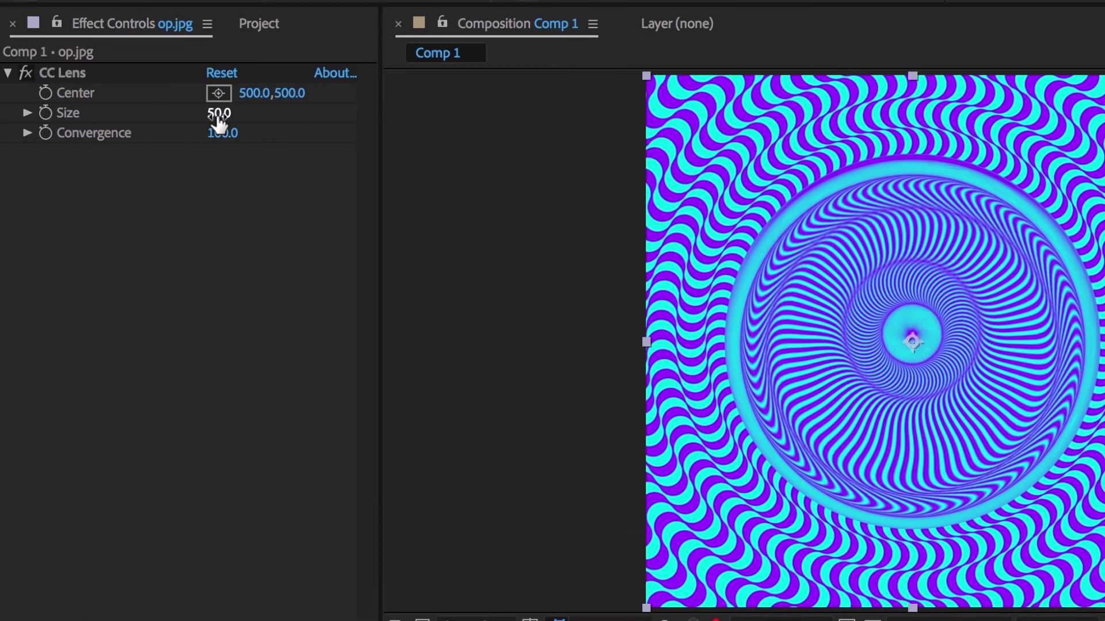
{"action": "left_click", "coordinate": [169, 118]}
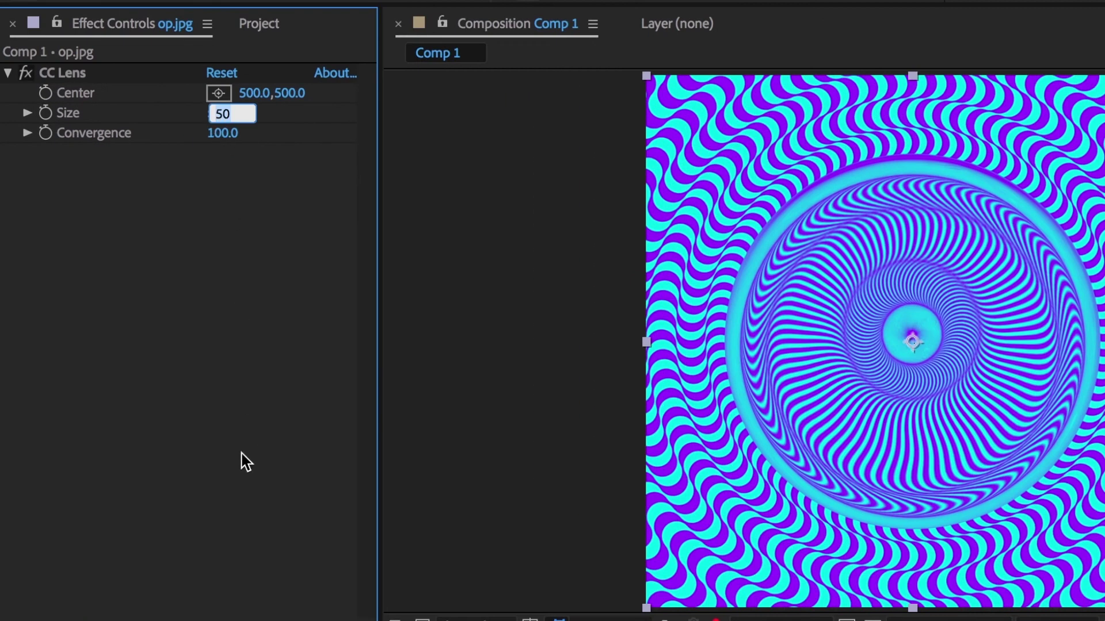
{"action": "type", "text": "40"}
{"action": "key", "text": "Return"}
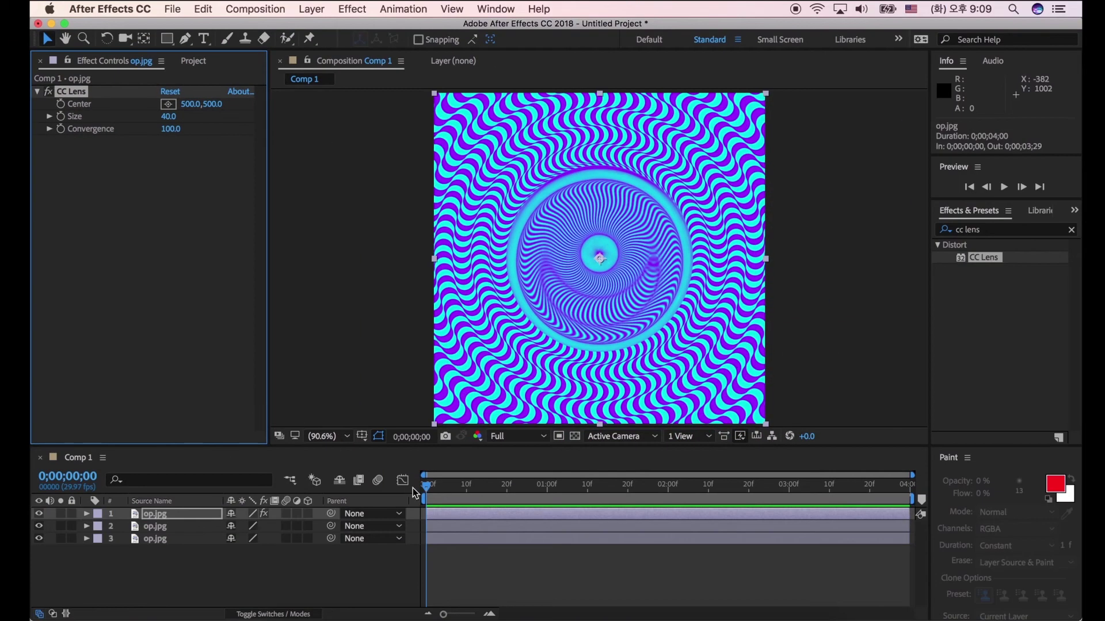
{"action": "left_click", "coordinate": [427, 490]}
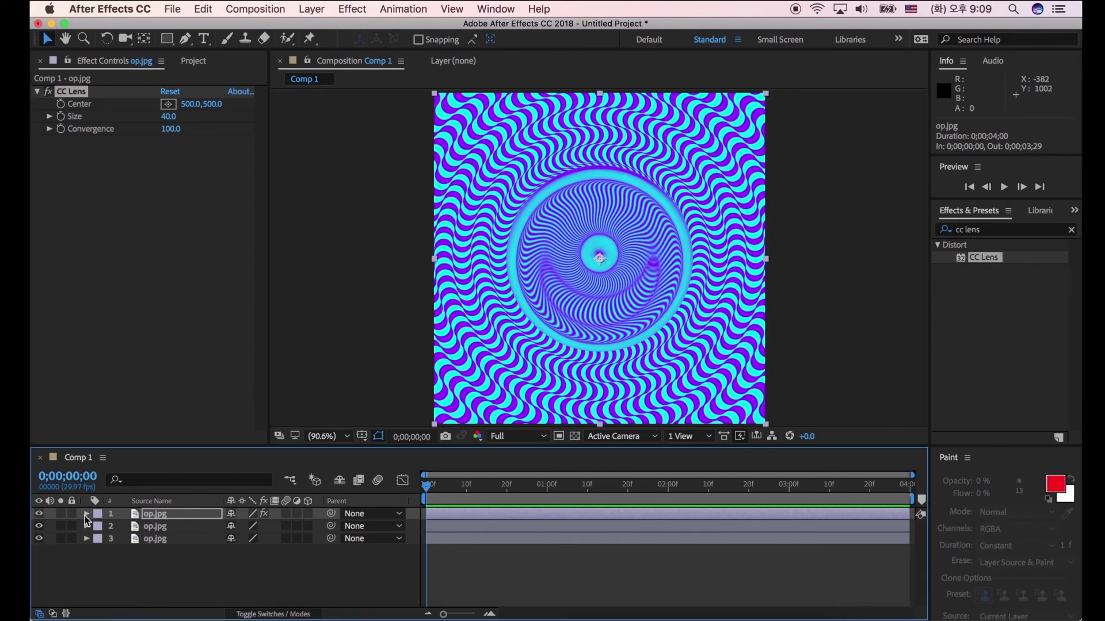
Enable CC Lens Center keyframing on the top layer, starting at X 1047 at 0 s.
{"action": "left_click", "coordinate": [86, 515]}
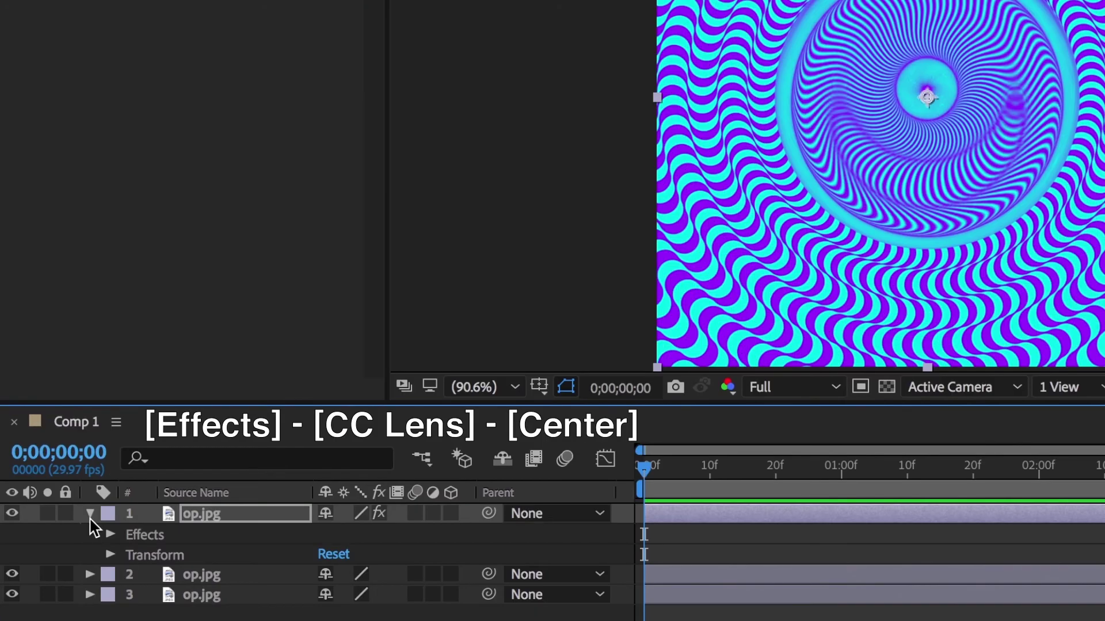
{"action": "left_click", "coordinate": [99, 526]}
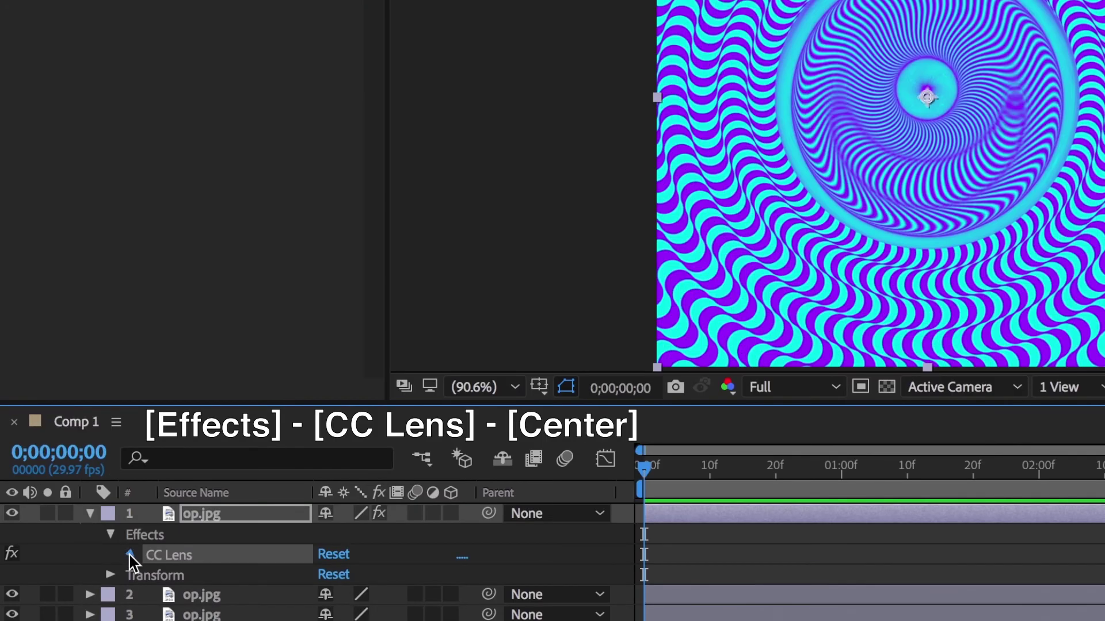
{"action": "left_click", "coordinate": [131, 555]}
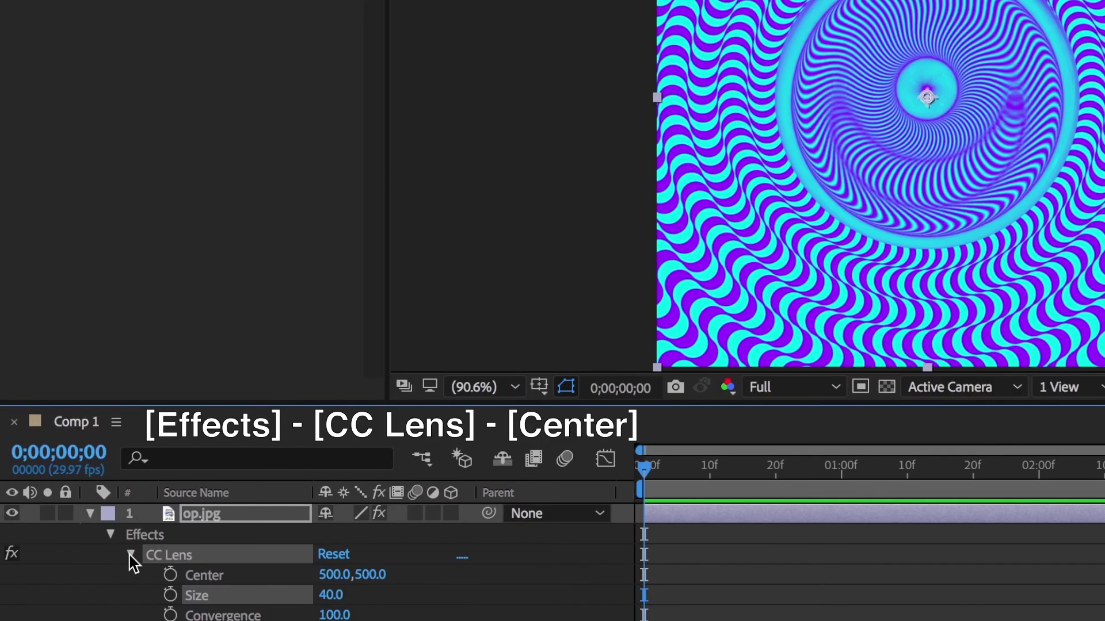
{"action": "left_click", "coordinate": [170, 575]}
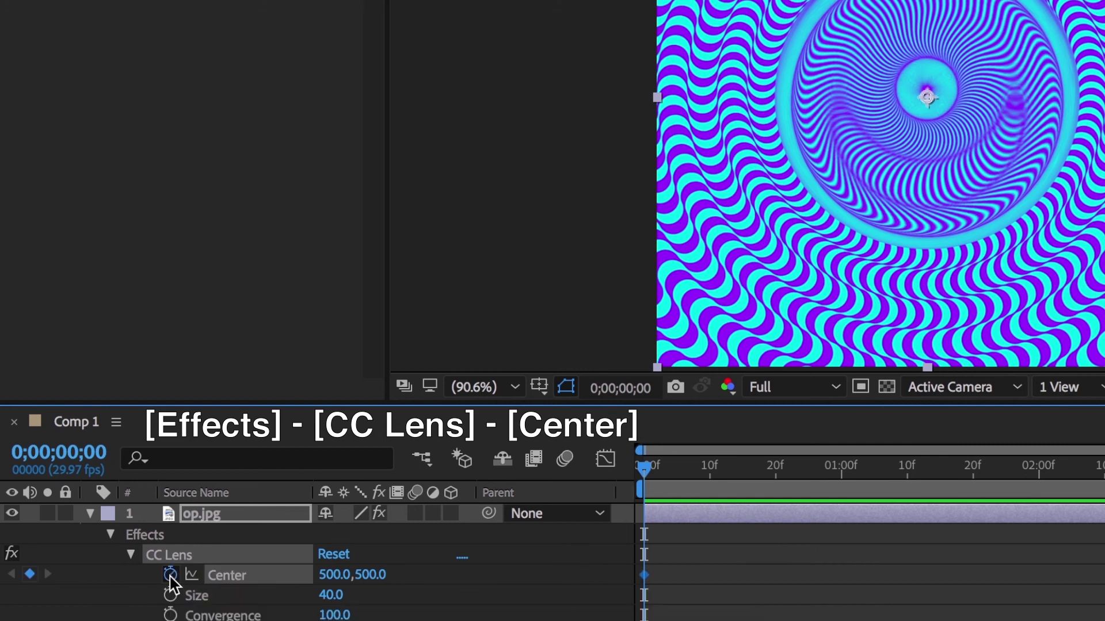
{"action": "left_click_drag", "start_coordinate": [647, 482], "coordinate": [842, 469]}
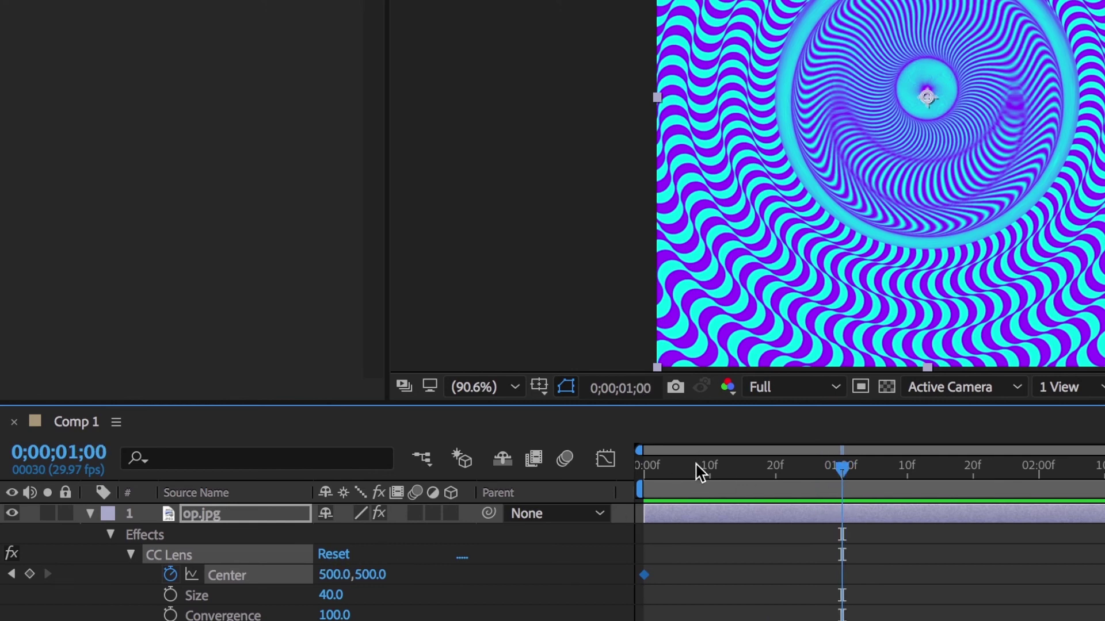
{"action": "key", "text": "Home"}
{"action": "left_click_drag", "start_coordinate": [329, 574], "coordinate": [971, 562]}
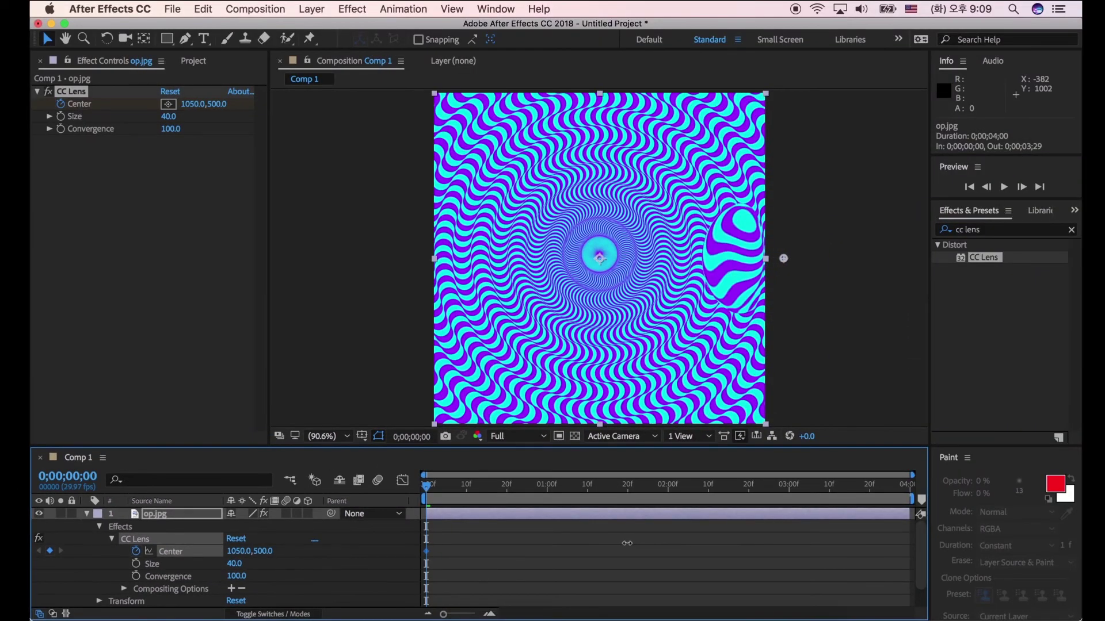
{"action": "left_click_drag", "start_coordinate": [627, 543], "coordinate": [515, 525]}
Keyframe the lens Center at 1, 2, 3 seconds and the end, then preview the motion.
{"action": "left_click_drag", "start_coordinate": [426, 493], "coordinate": [547, 489]}
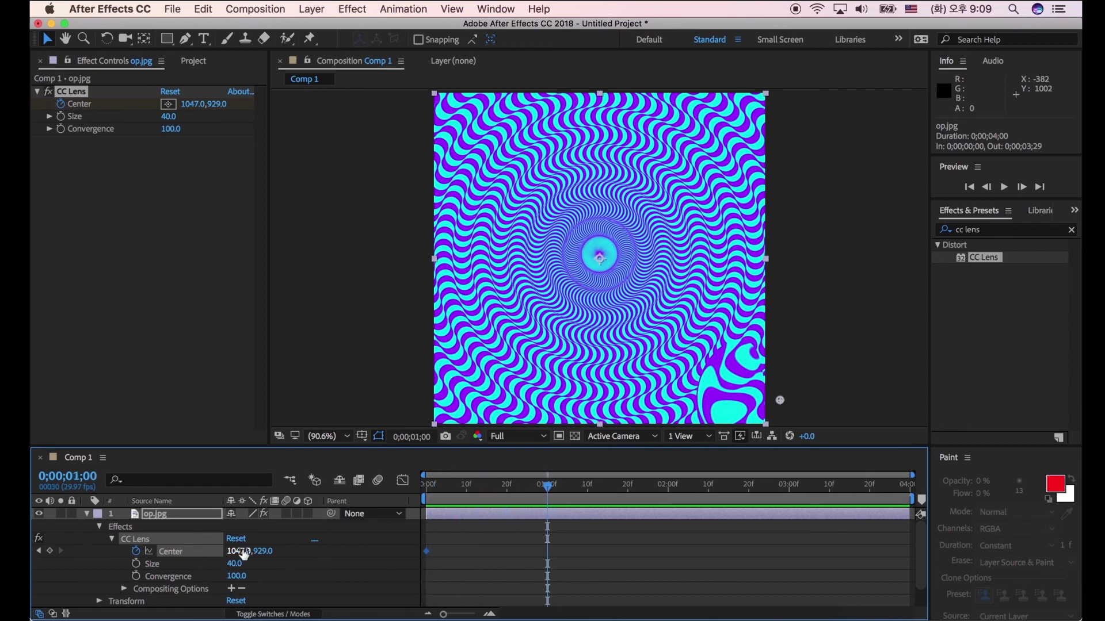
{"action": "left_click_drag", "start_coordinate": [241, 551], "coordinate": [3, 551]}
{"action": "left_click_drag", "start_coordinate": [263, 551], "coordinate": [169, 557]}
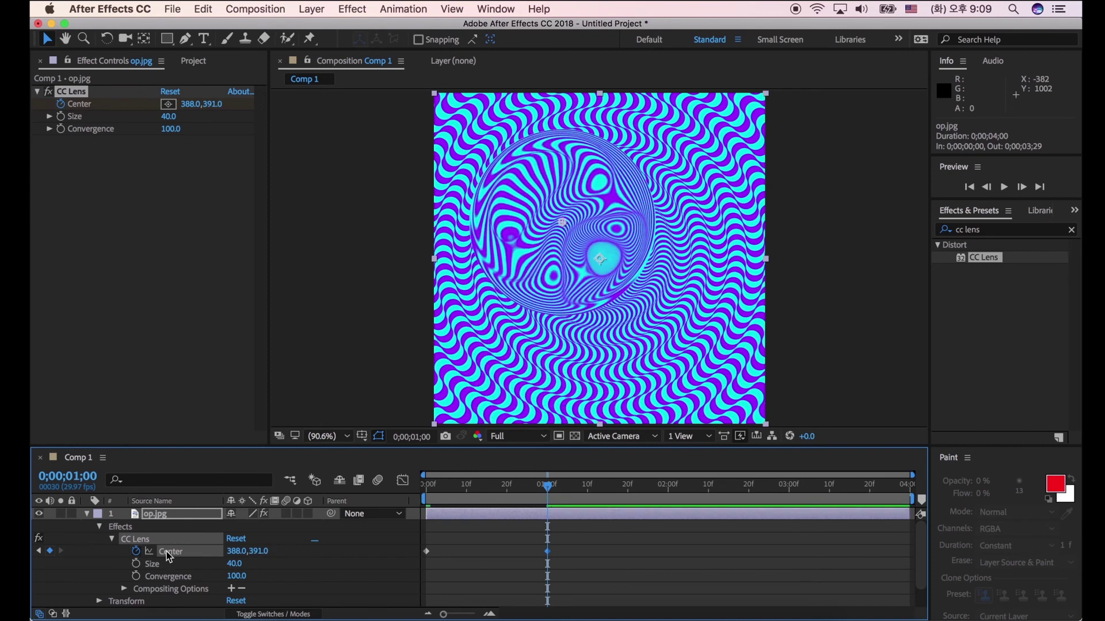
{"action": "left_click_drag", "start_coordinate": [551, 489], "coordinate": [669, 489]}
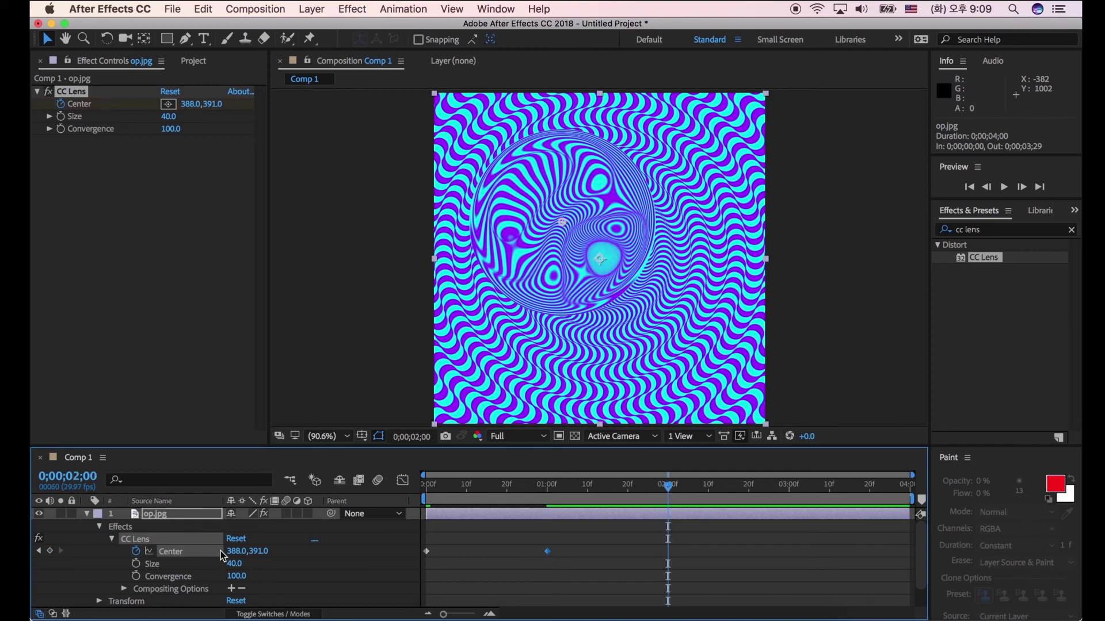
{"action": "left_click_drag", "start_coordinate": [242, 554], "coordinate": [190, 554]}
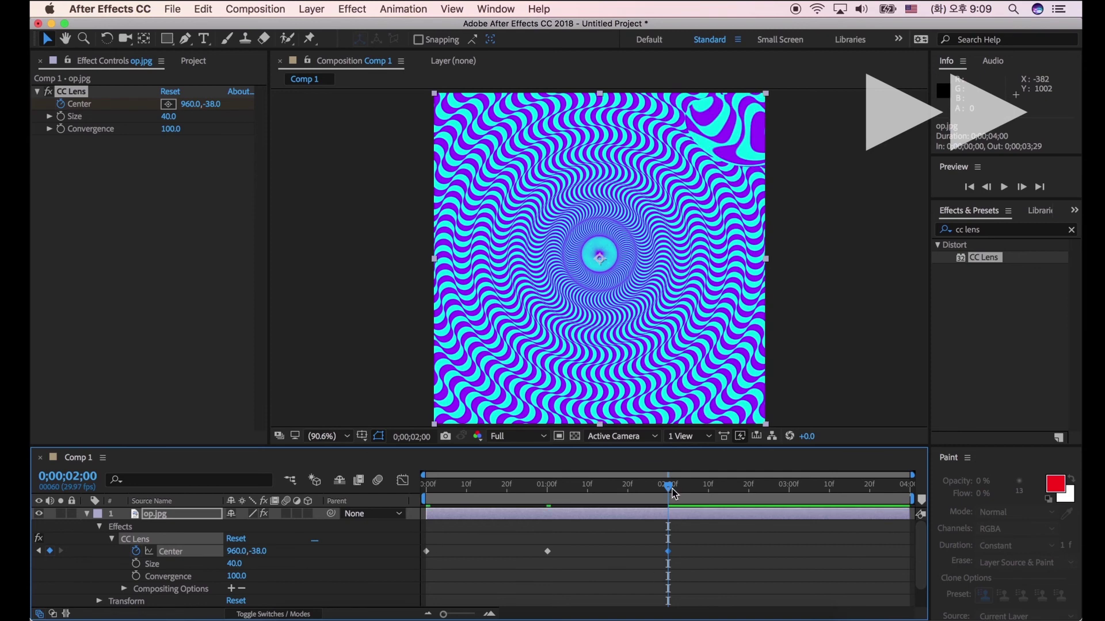
{"action": "left_click_drag", "start_coordinate": [668, 489], "coordinate": [790, 489]}
{"action": "left_click_drag", "start_coordinate": [237, 552], "coordinate": [546, 551]}
{"action": "left_click_drag", "start_coordinate": [789, 490], "coordinate": [906, 489]}
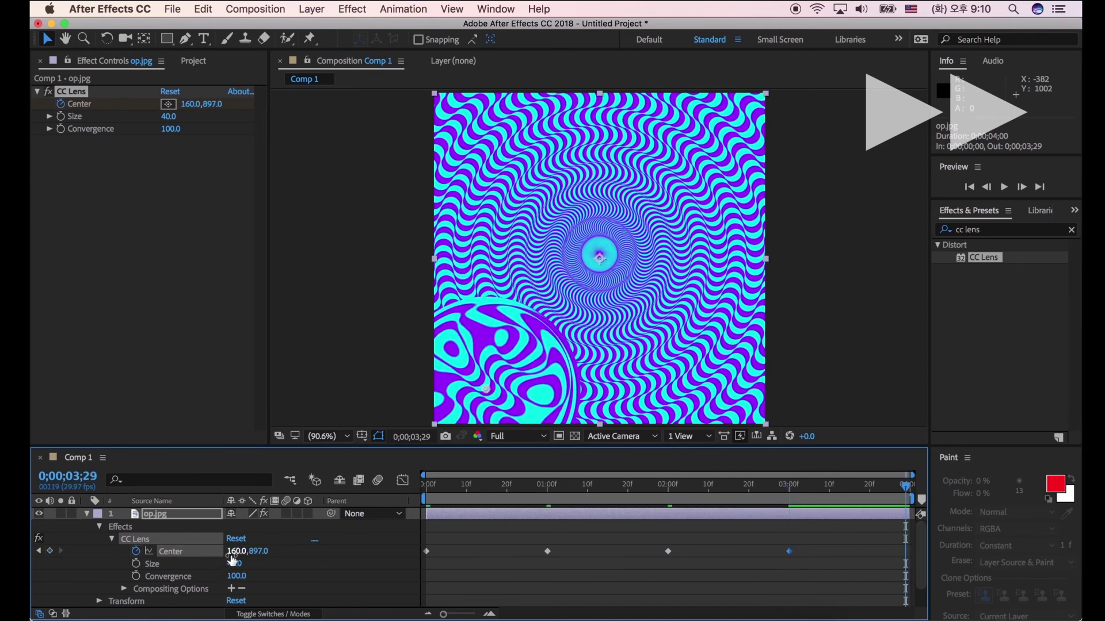
{"action": "left_click_drag", "start_coordinate": [237, 551], "coordinate": [729, 581]}
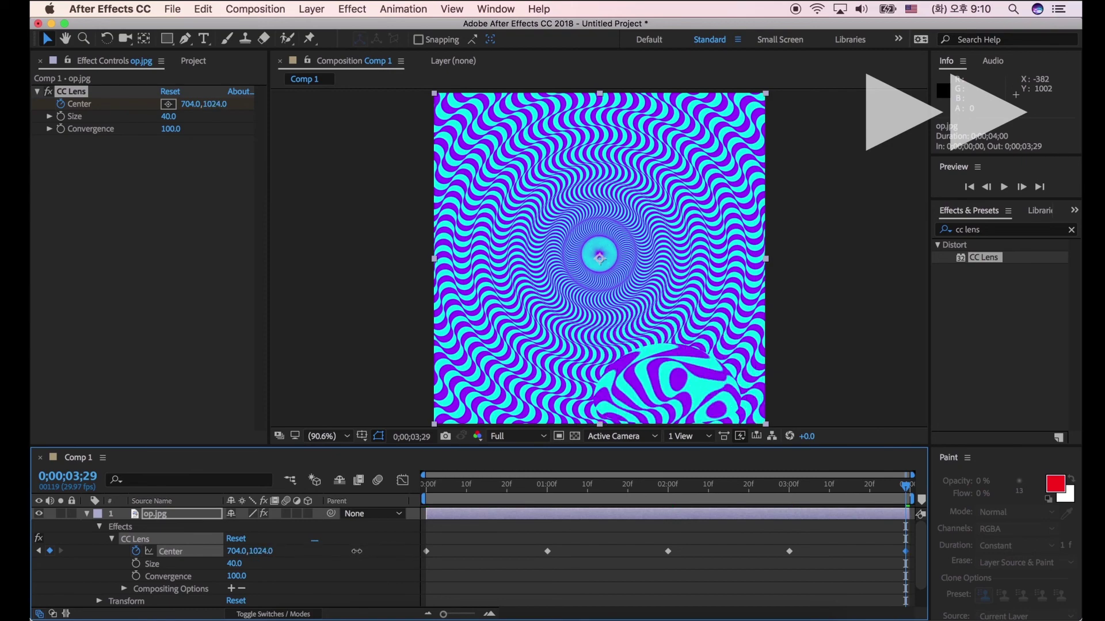
{"action": "left_click_drag", "start_coordinate": [535, 495], "coordinate": [374, 496]}
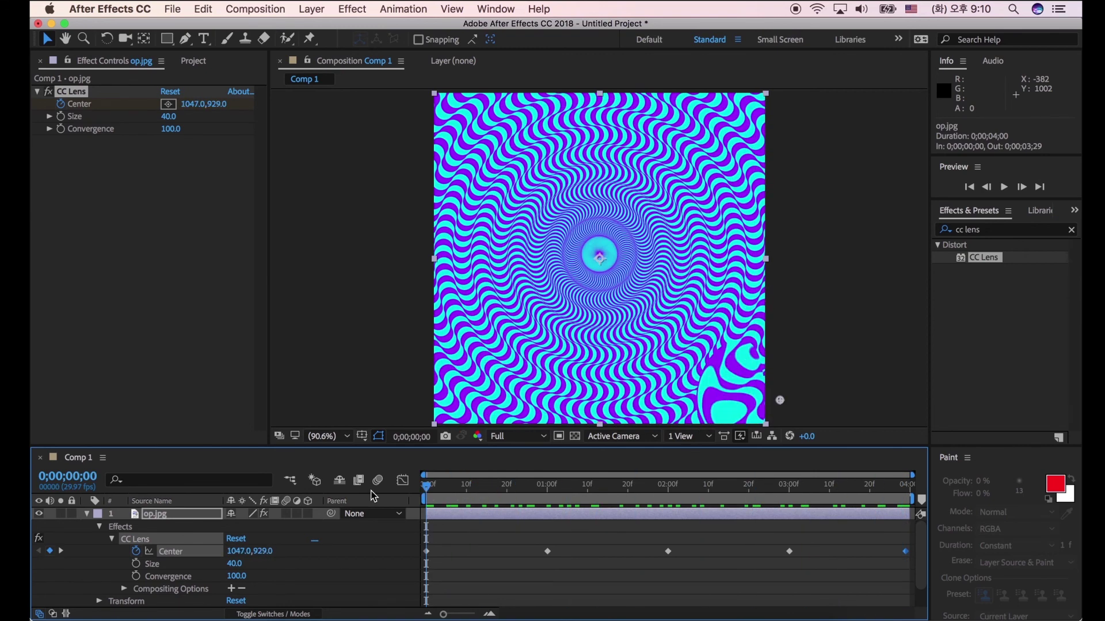
{"action": "left_click", "coordinate": [87, 515]}
Apply CC Lens to the second op.jpg layer and keyframe its Center at 224,500 at 0 s.
{"action": "left_click", "coordinate": [156, 526]}
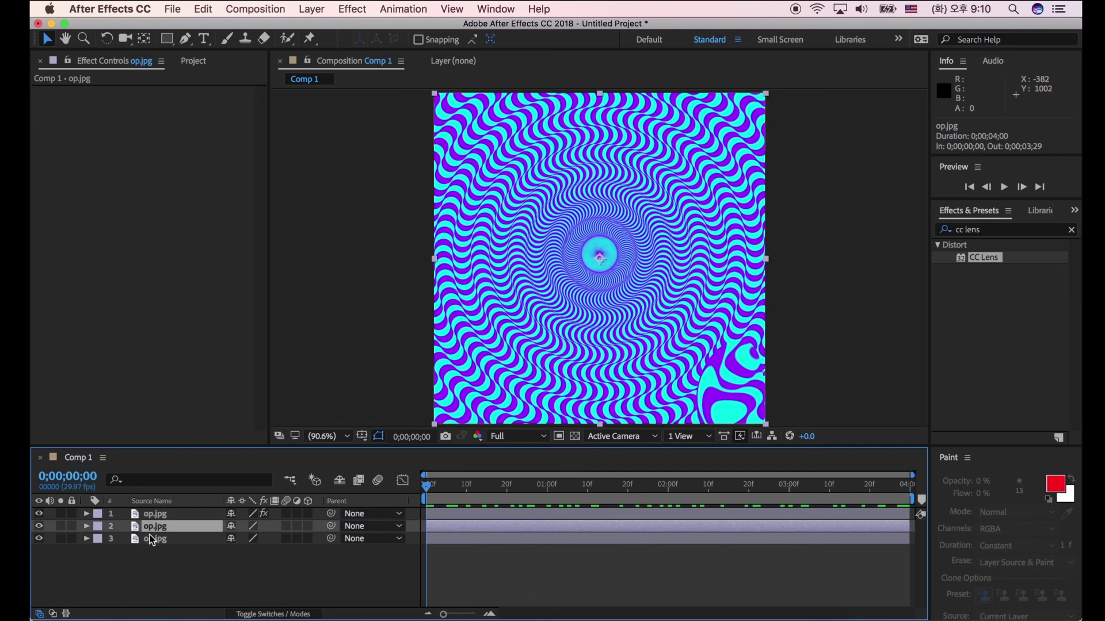
{"action": "left_click_drag", "start_coordinate": [991, 264], "coordinate": [182, 529]}
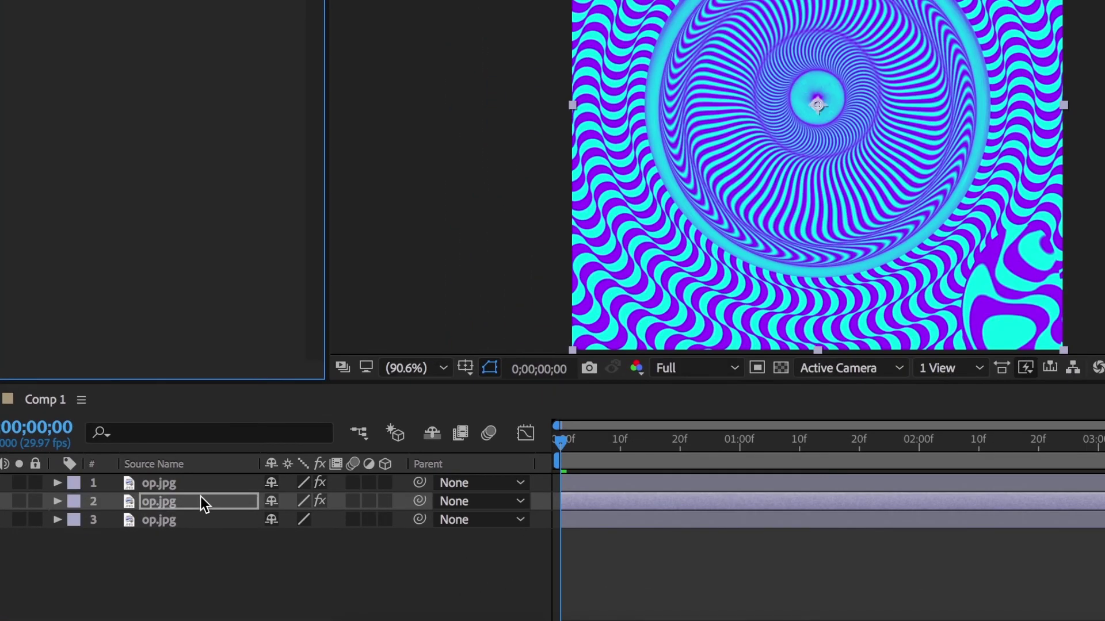
{"action": "left_click", "coordinate": [57, 502]}
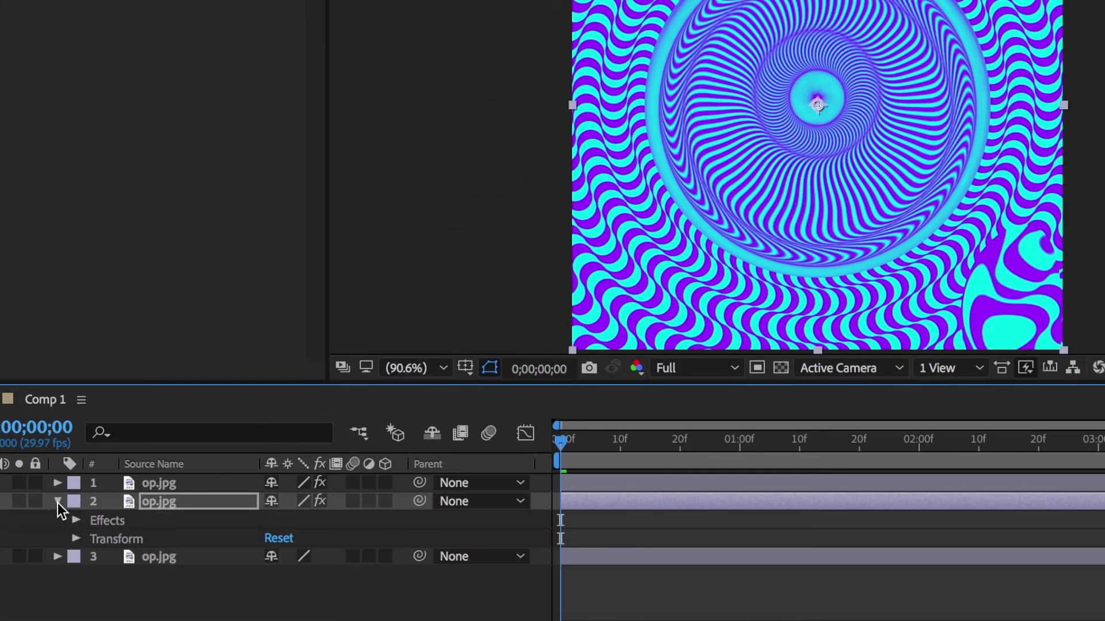
{"action": "left_click", "coordinate": [72, 520]}
{"action": "left_click", "coordinate": [95, 539]}
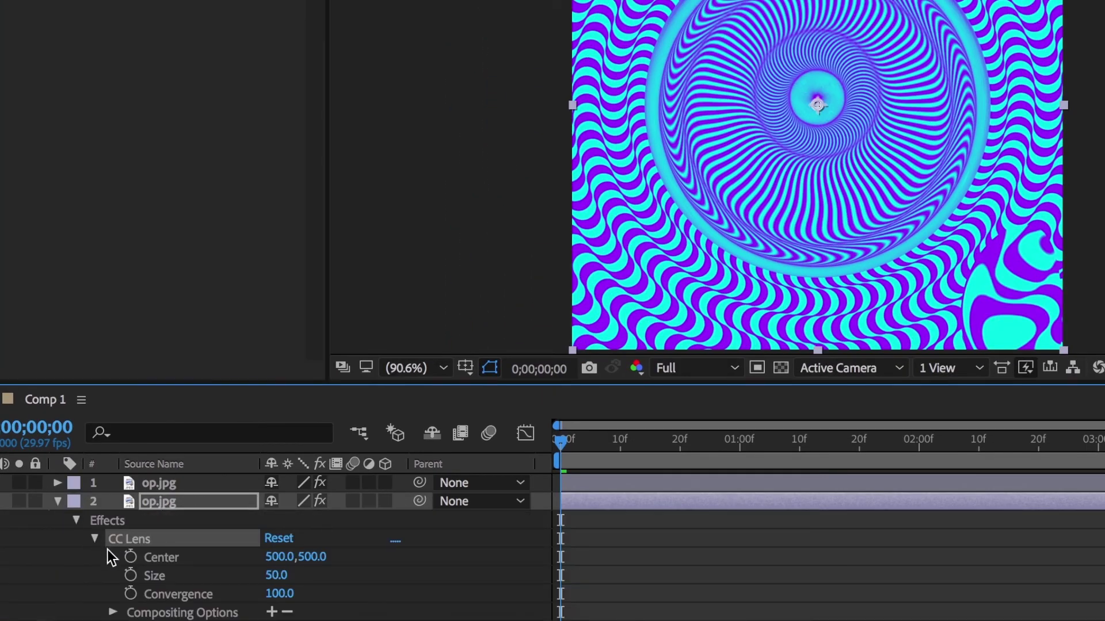
{"action": "left_click", "coordinate": [132, 557]}
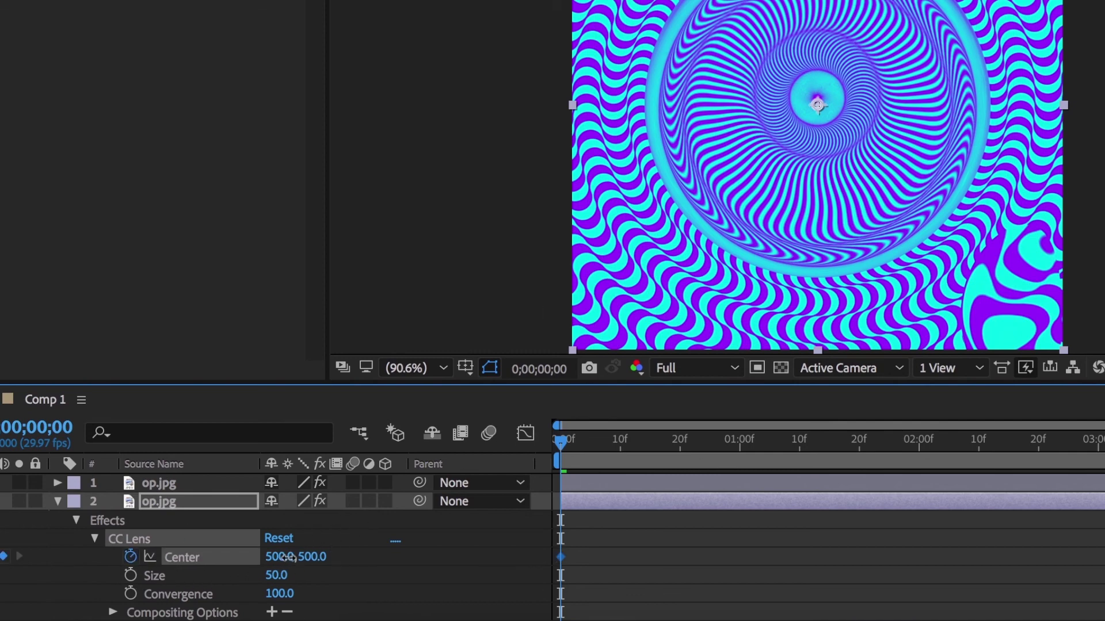
{"action": "left_click_drag", "start_coordinate": [288, 557], "coordinate": [129, 557]}
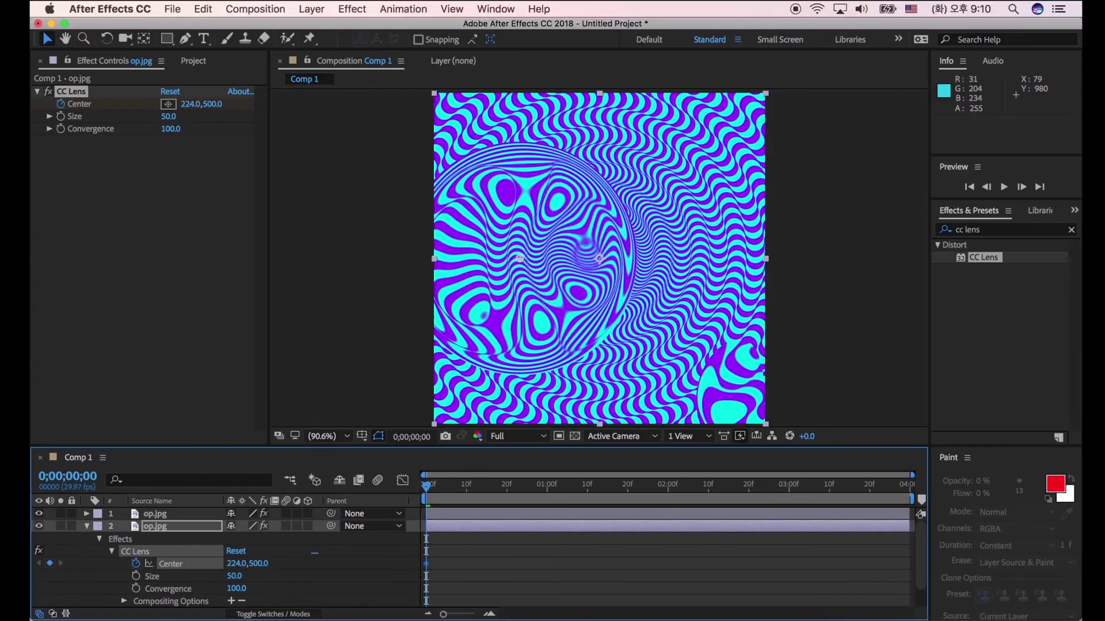
Shift the second lens start to 163,-68 and keyframe its Center at 1 and 2 seconds.
{"action": "left_click_drag", "start_coordinate": [239, 563], "coordinate": [156, 564]}
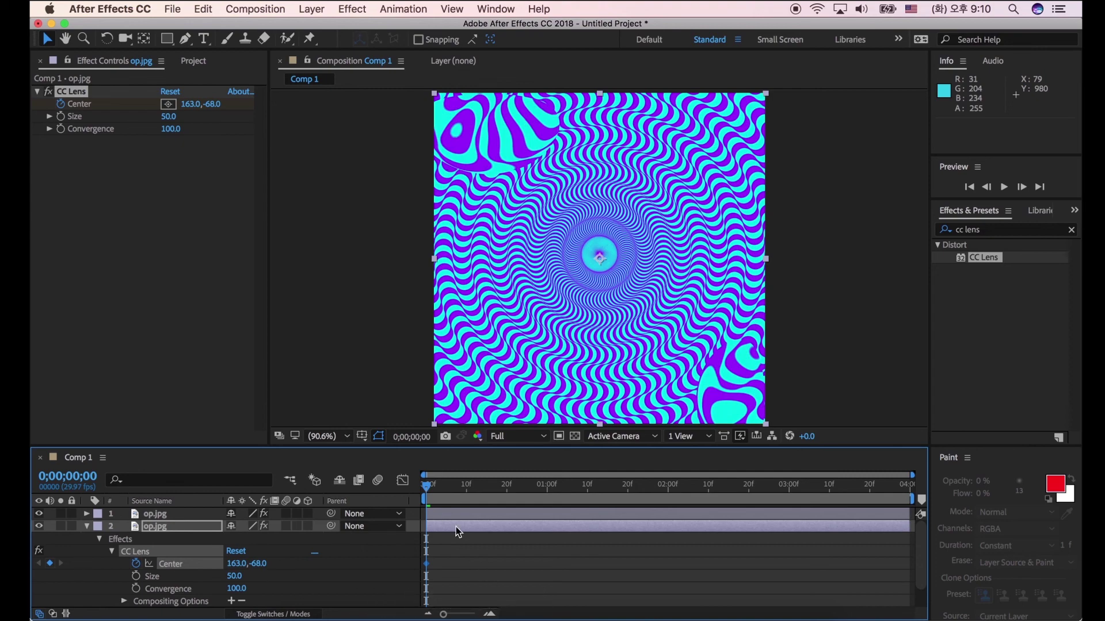
{"action": "left_click_drag", "start_coordinate": [428, 492], "coordinate": [547, 492]}
{"action": "left_click_drag", "start_coordinate": [233, 563], "coordinate": [371, 563]}
{"action": "left_click_drag", "start_coordinate": [561, 489], "coordinate": [668, 489]}
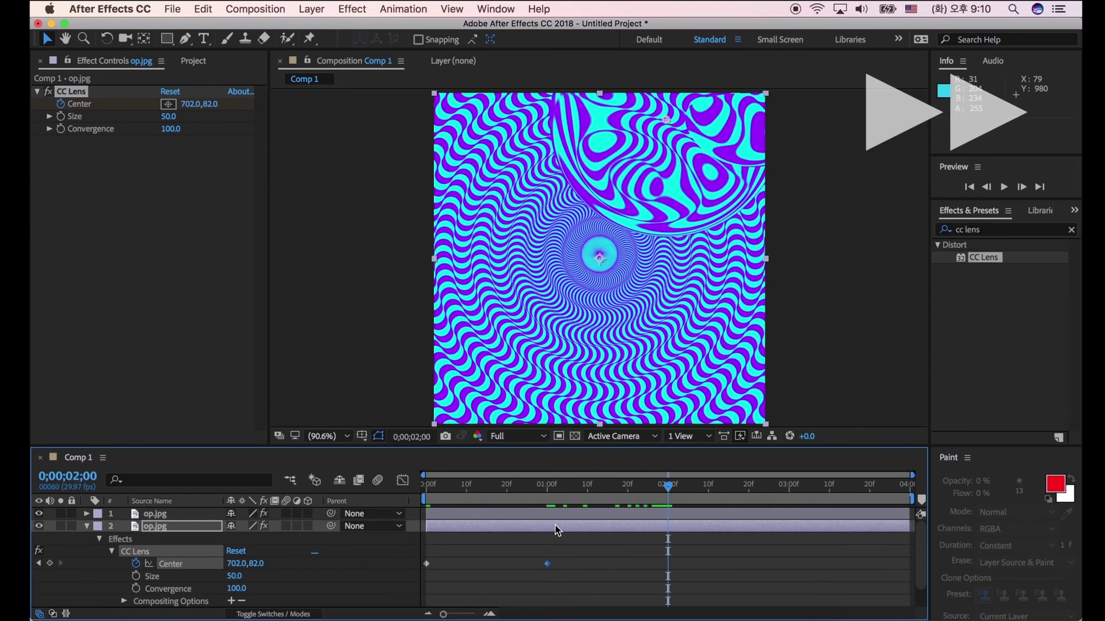
{"action": "left_click_drag", "start_coordinate": [233, 564], "coordinate": [368, 564]}
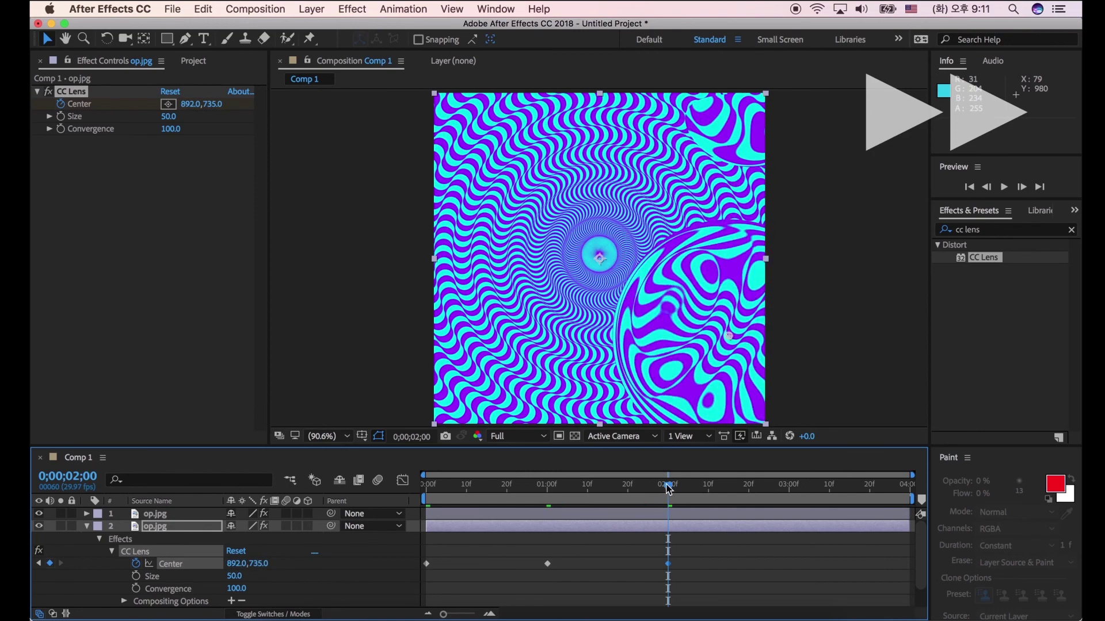
Keyframe the second lens at 3 seconds and the end, then review the motion.
{"action": "left_click", "coordinate": [789, 488]}
{"action": "left_click_drag", "start_coordinate": [233, 564], "coordinate": [328, 564]}
{"action": "left_click_drag", "start_coordinate": [790, 488], "coordinate": [905, 488]}
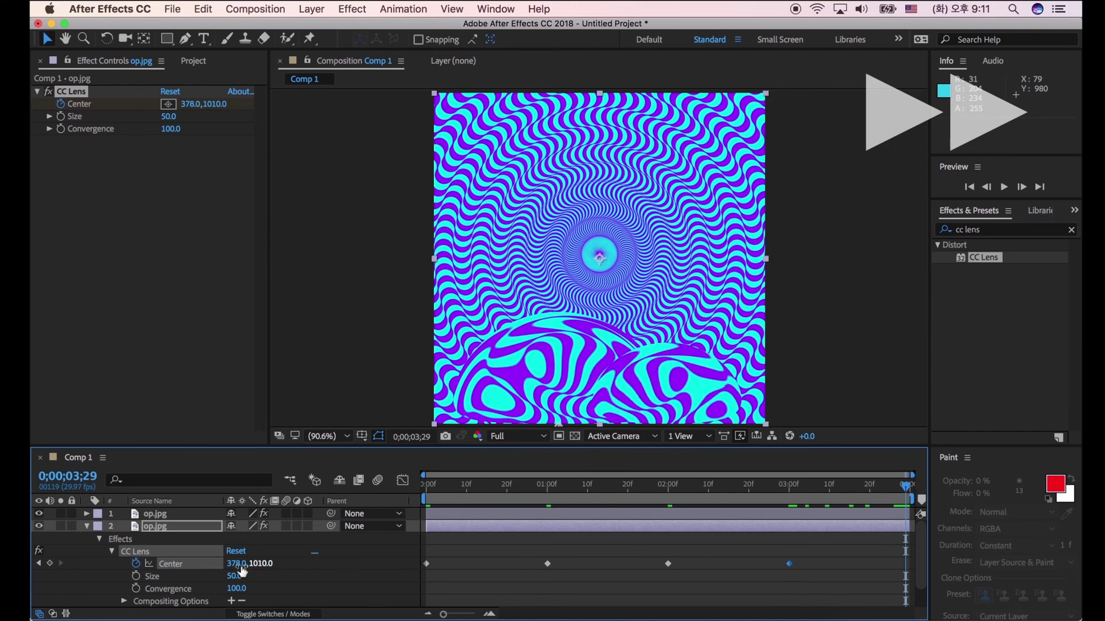
{"action": "left_click_drag", "start_coordinate": [236, 563], "coordinate": [173, 565]}
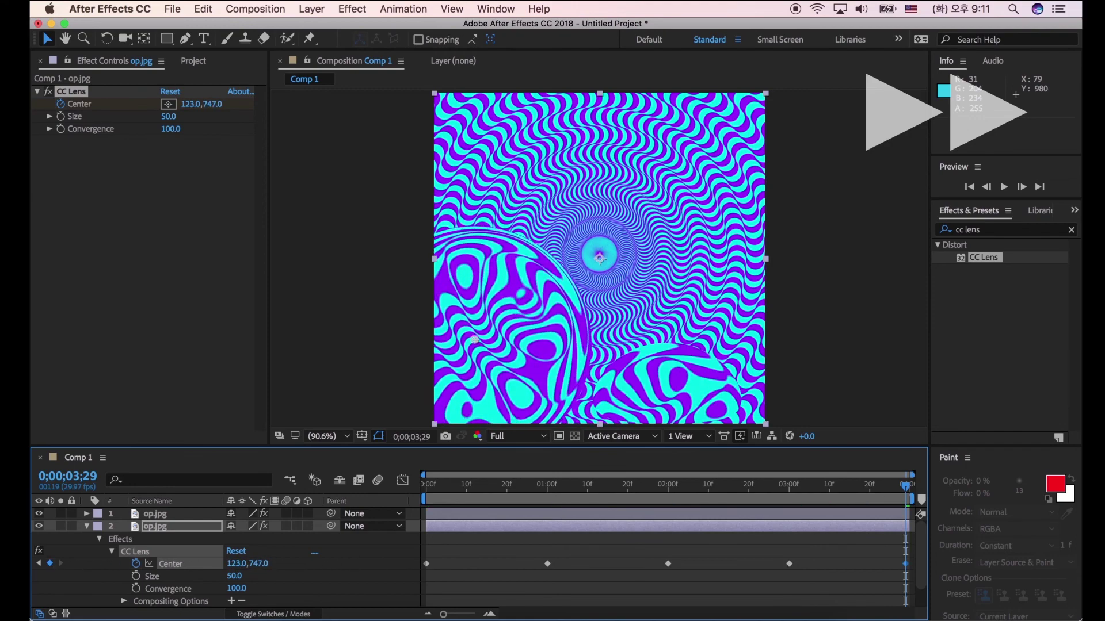
{"action": "left_click_drag", "start_coordinate": [475, 339], "coordinate": [409, 230]}
{"action": "left_click_drag", "start_coordinate": [515, 488], "coordinate": [409, 493]}
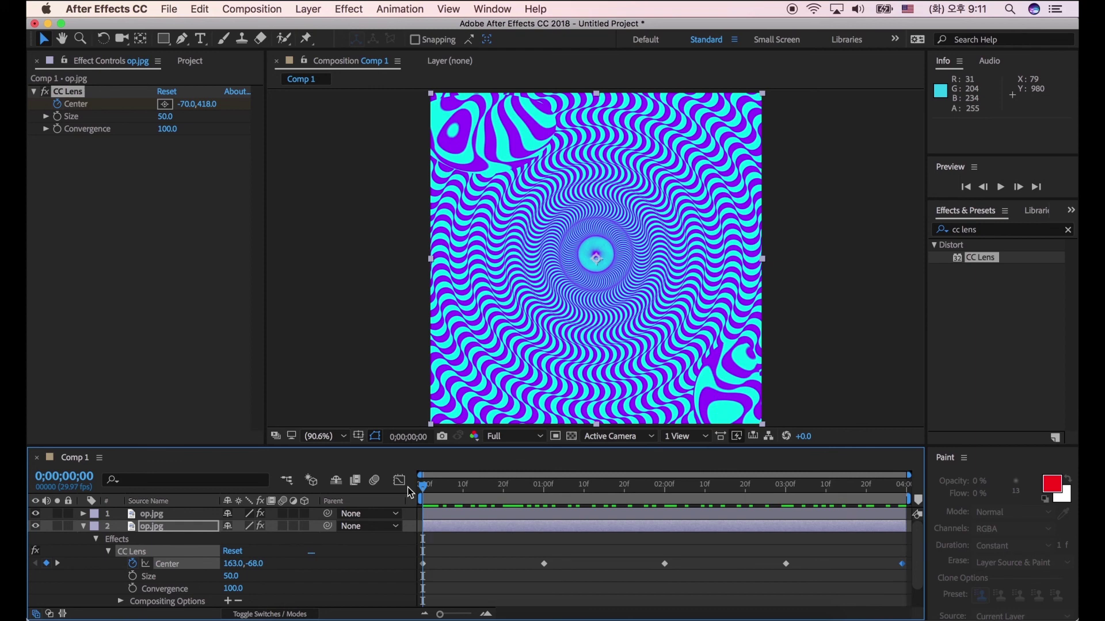
Collapse layer 2, compare the lens bubbles by toggling layer visibility, and clear the effect search.
{"action": "left_click", "coordinate": [86, 526]}
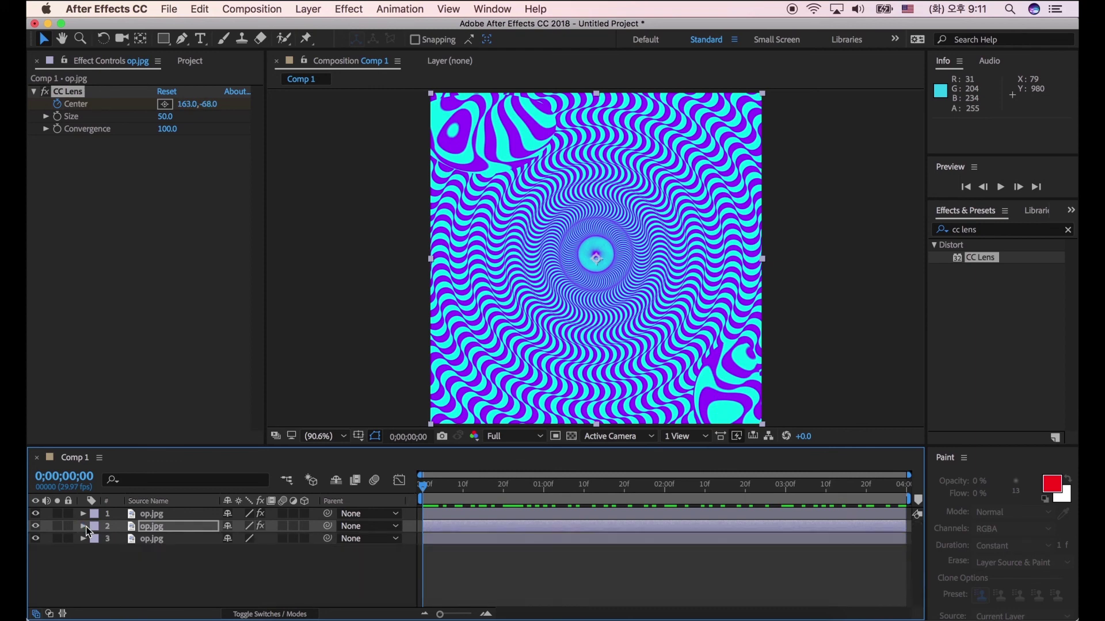
{"action": "left_click", "coordinate": [171, 513]}
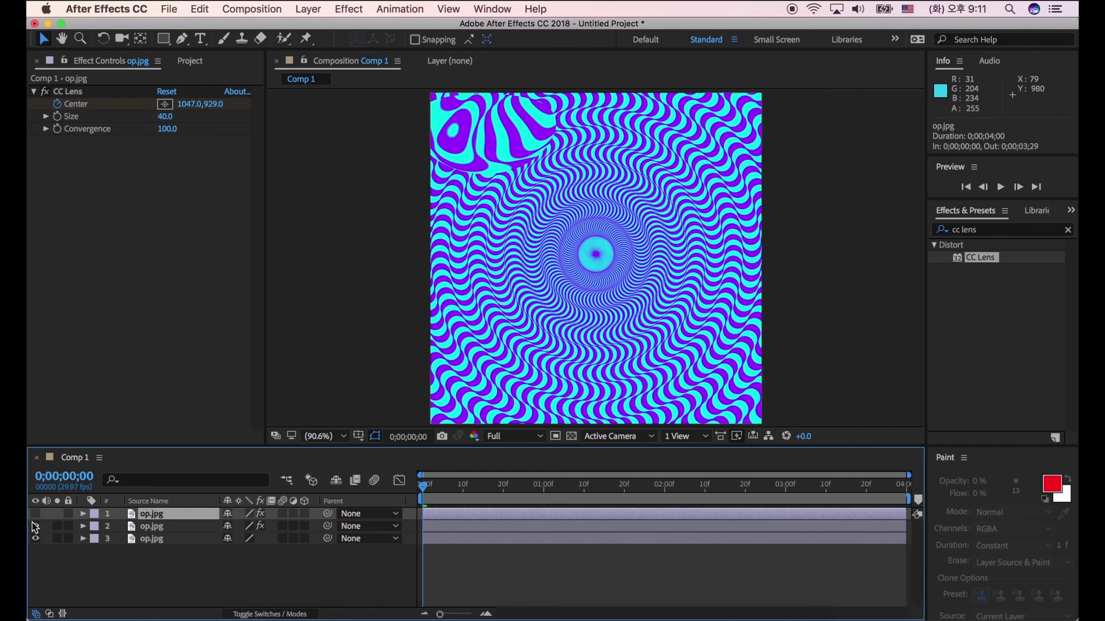
{"action": "left_click", "coordinate": [35, 539]}
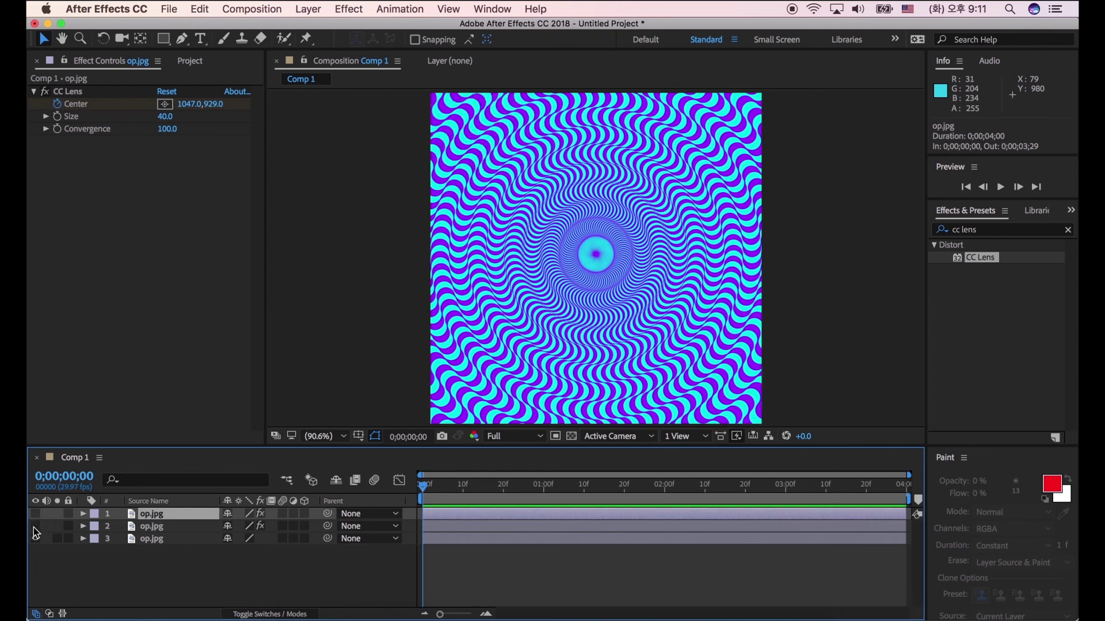
{"action": "left_click", "coordinate": [35, 526]}
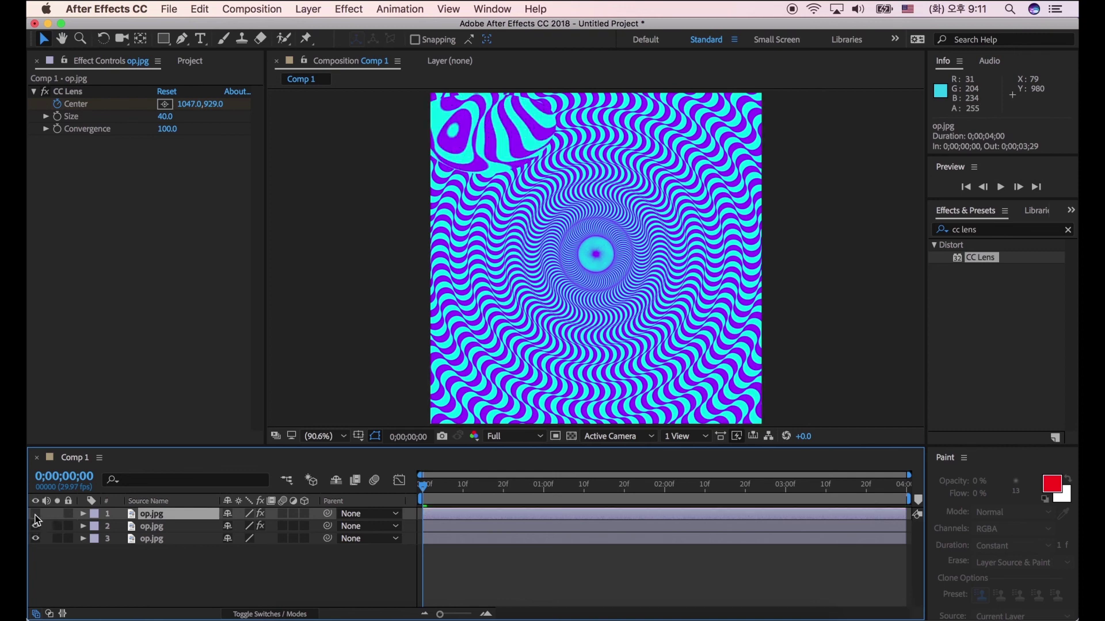
{"action": "left_click", "coordinate": [35, 515]}
{"action": "left_click", "coordinate": [253, 585]}
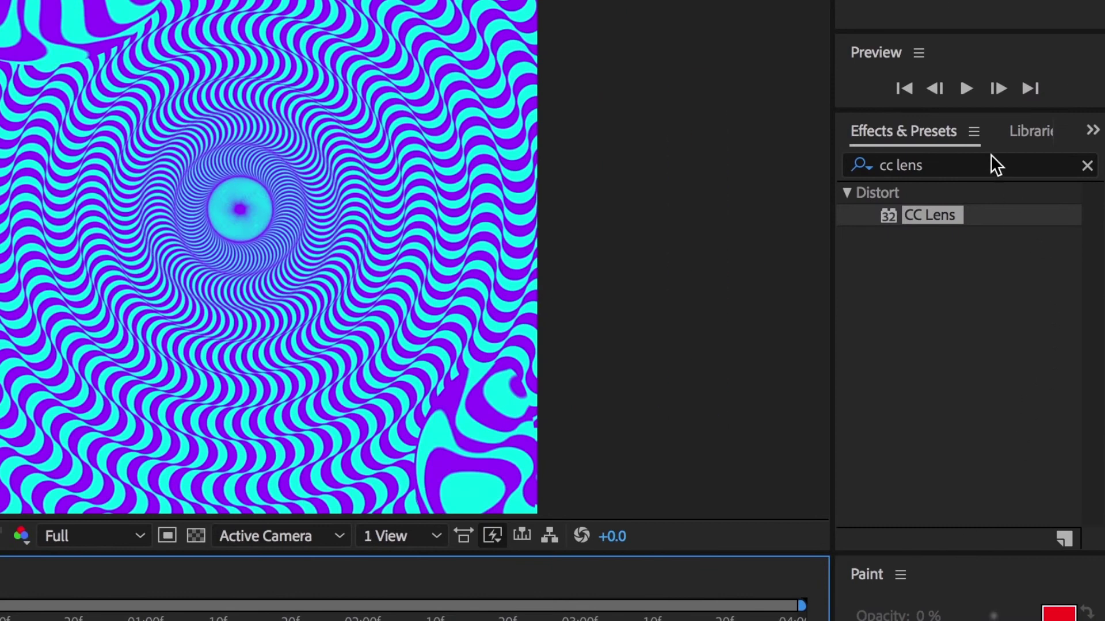
{"action": "left_click", "coordinate": [1086, 165]}
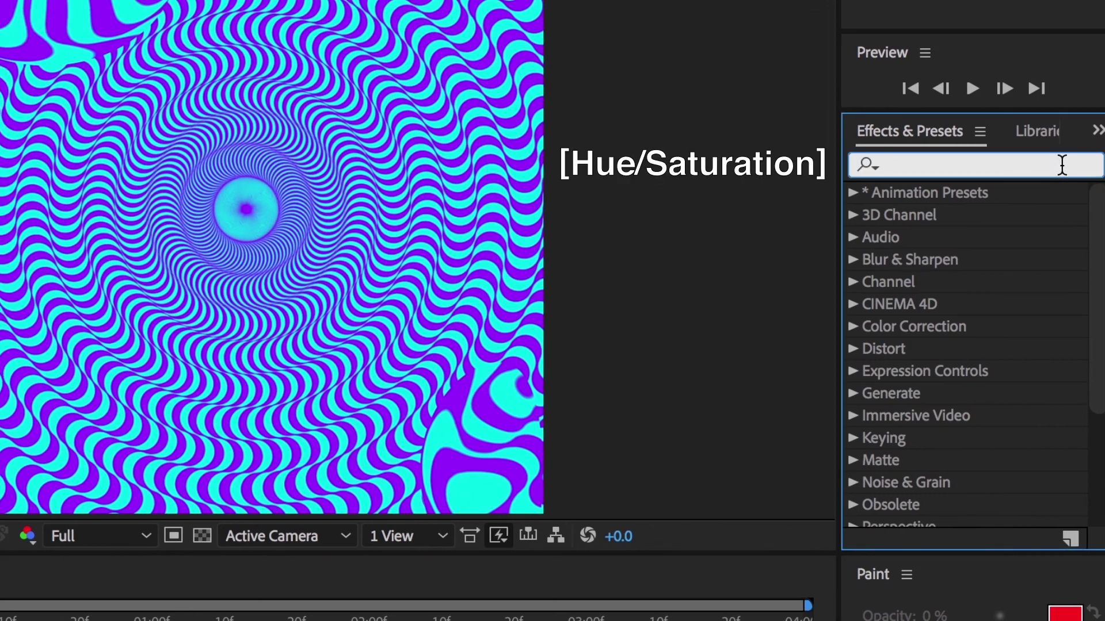
Search for 'hue' and apply Hue/Saturation to layer 1 below its CC Lens.
{"action": "type", "text": "hue"}
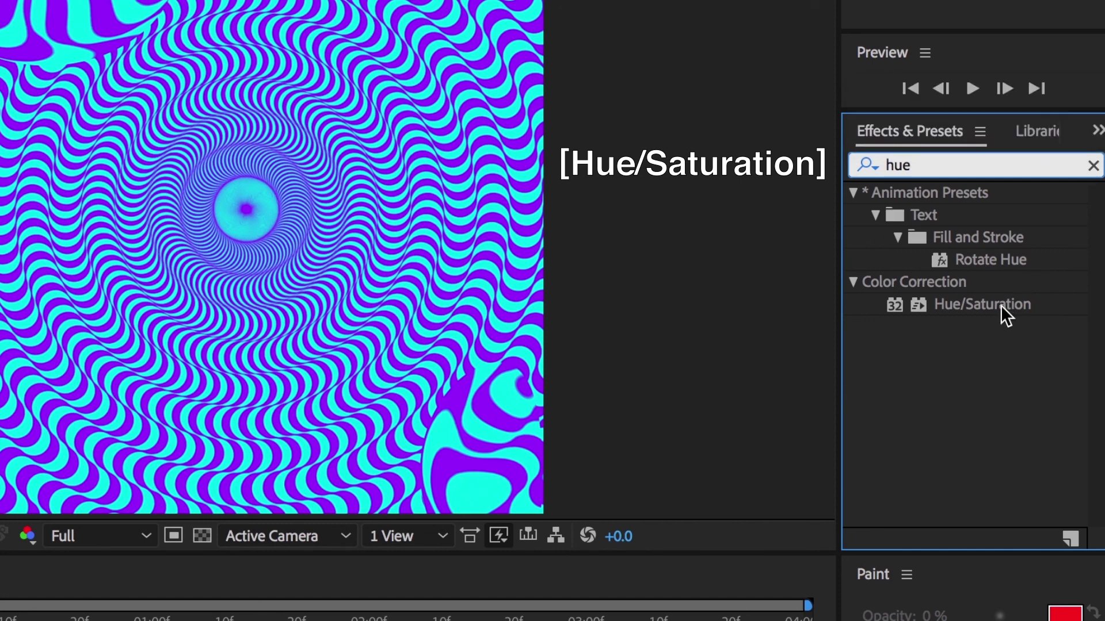
{"action": "left_click", "coordinate": [1048, 309]}
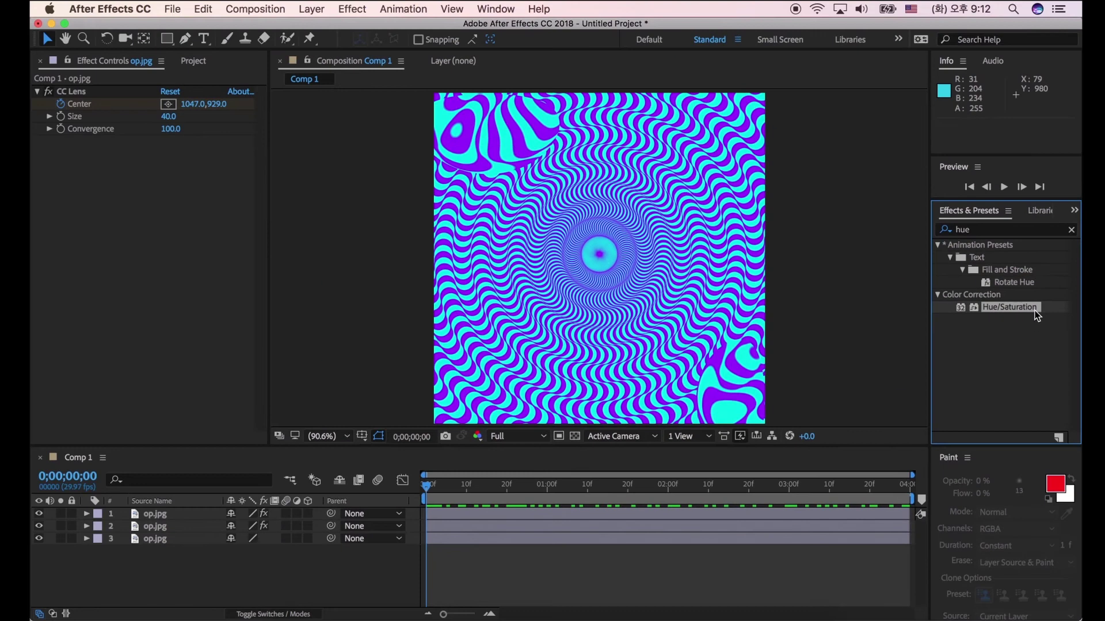
{"action": "left_click_drag", "start_coordinate": [1028, 311], "coordinate": [0, 373]}
{"action": "left_click_drag", "start_coordinate": [252, 341], "coordinate": [175, 520]}
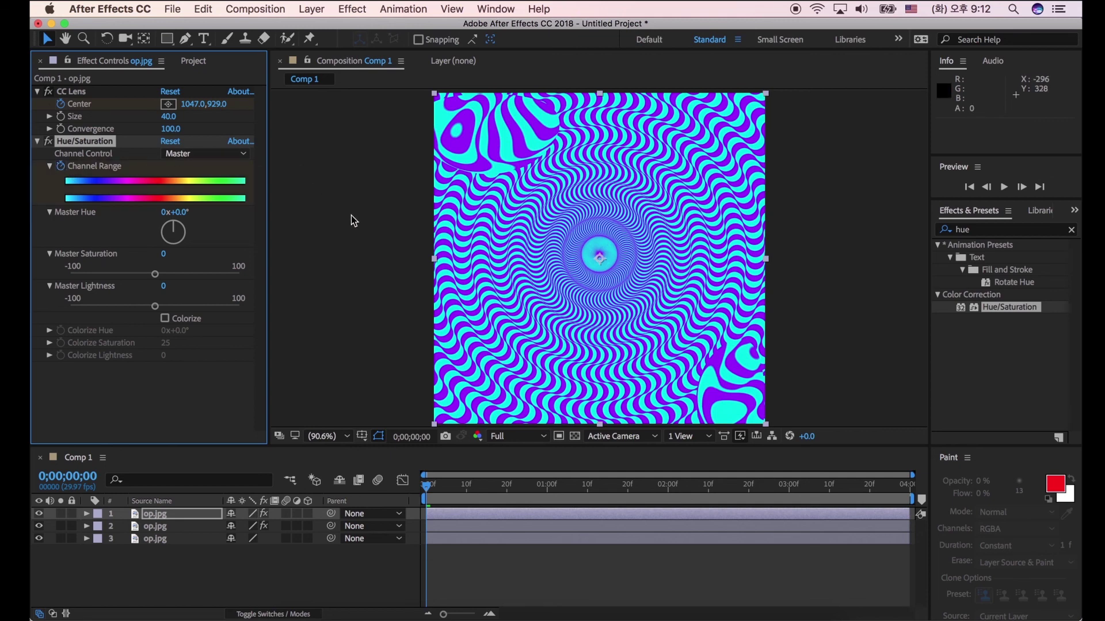
Near the end of the timeline, rotate layer 1's Master Hue to 4x+2.0°.
{"action": "left_click_drag", "start_coordinate": [428, 490], "coordinate": [913, 495]}
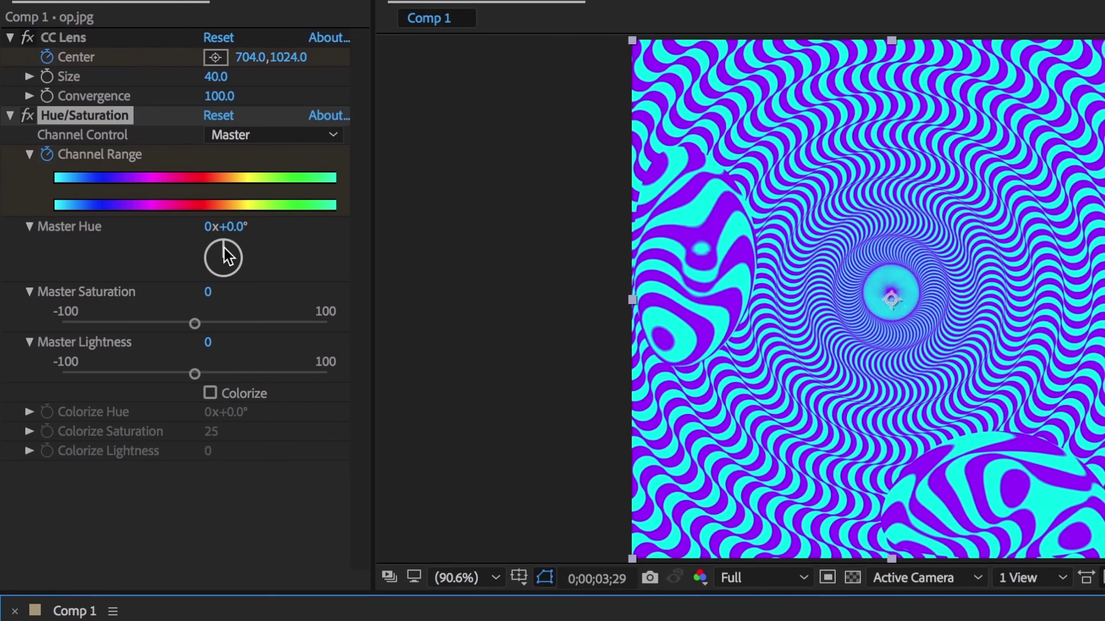
{"action": "mouse_move", "coordinate": [223, 248]}
{"action": "left_mouse_down"}
{"action": "mouse_move", "coordinate": [239, 278]}
{"action": "mouse_move", "coordinate": [209, 243]}
{"action": "mouse_move", "coordinate": [205, 267]}
{"action": "mouse_move", "coordinate": [229, 257]}
{"action": "mouse_move", "coordinate": [213, 243]}
{"action": "mouse_move", "coordinate": [219, 275]}
{"action": "mouse_move", "coordinate": [226, 247]}
{"action": "left_mouse_up"}
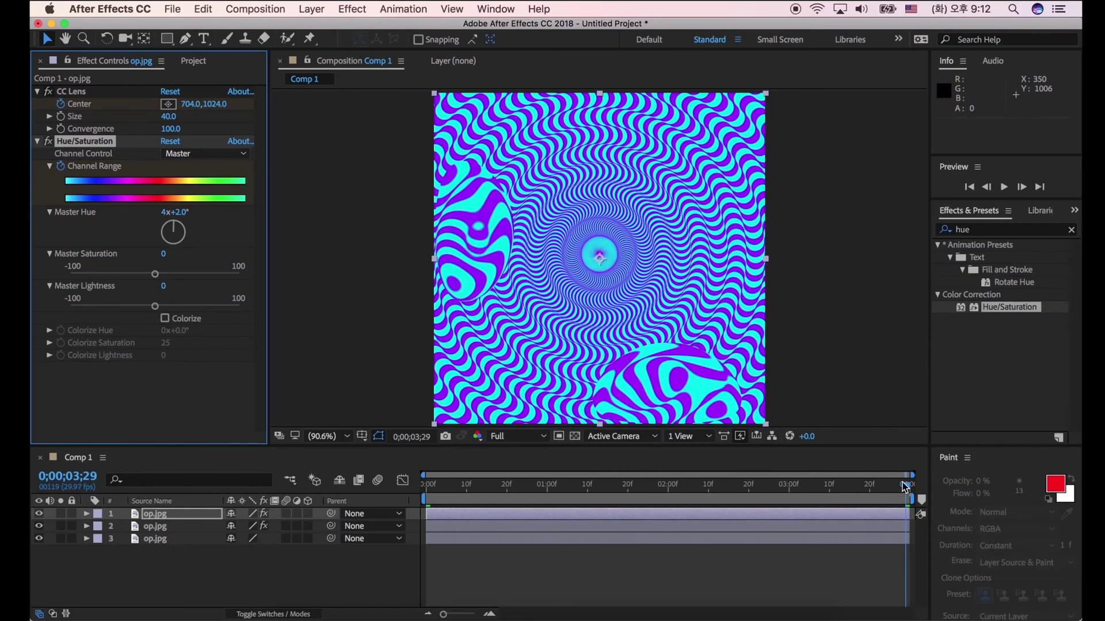
{"action": "left_click_drag", "start_coordinate": [905, 488], "coordinate": [418, 496]}
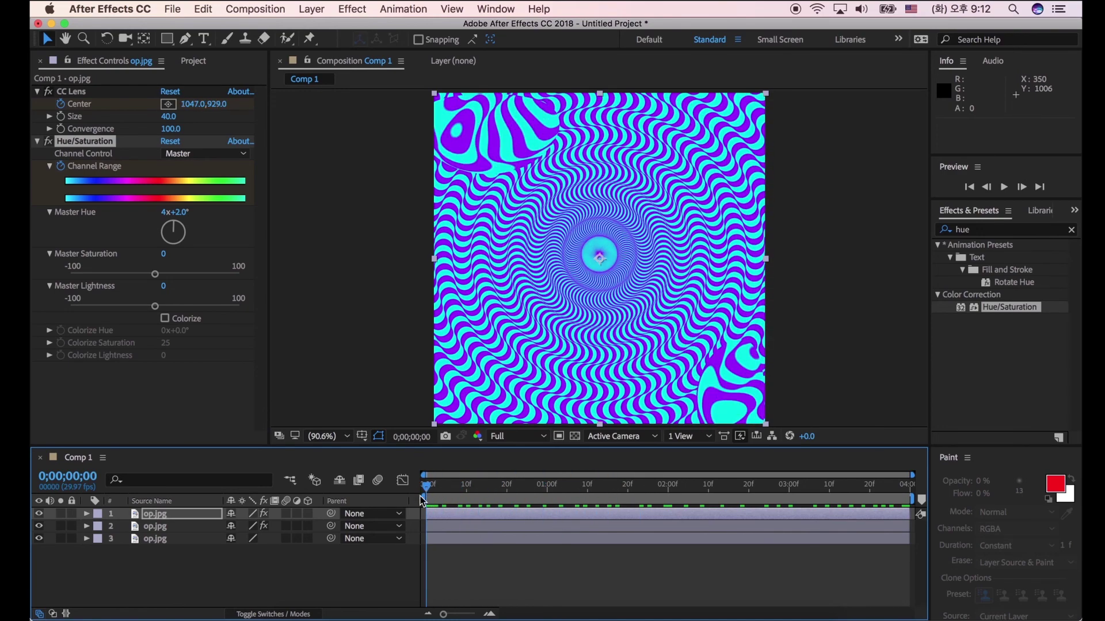
{"action": "left_click", "coordinate": [89, 143]}
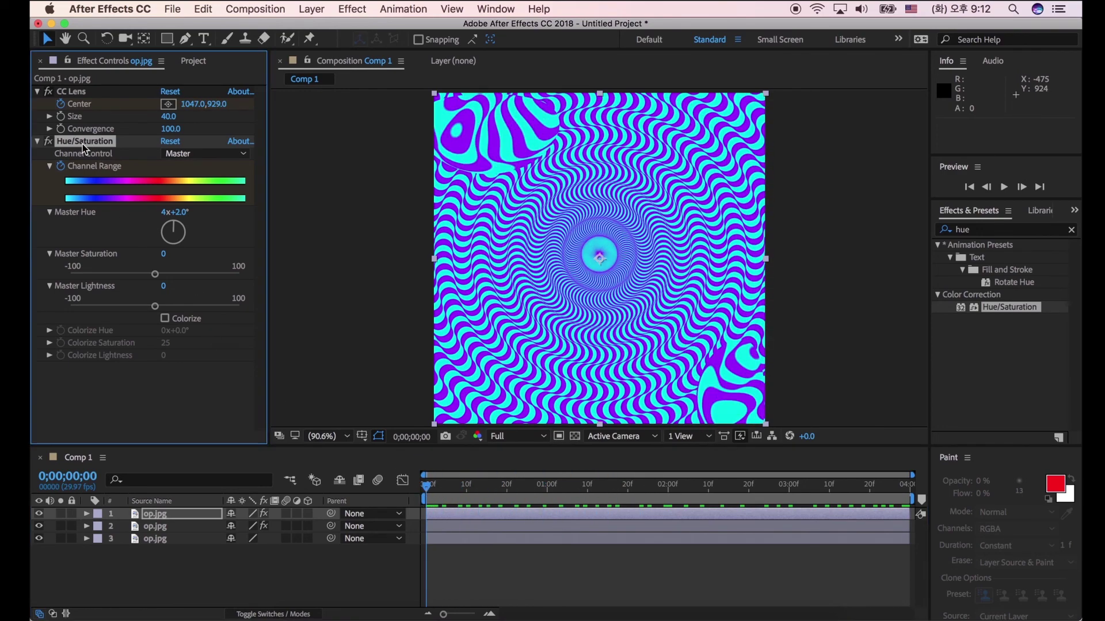
Paste layer 1's copied Hue/Saturation effect onto layer 2 and the base swirl layer 3, then scrub to check.
{"action": "key", "text": "ctrl+c"}
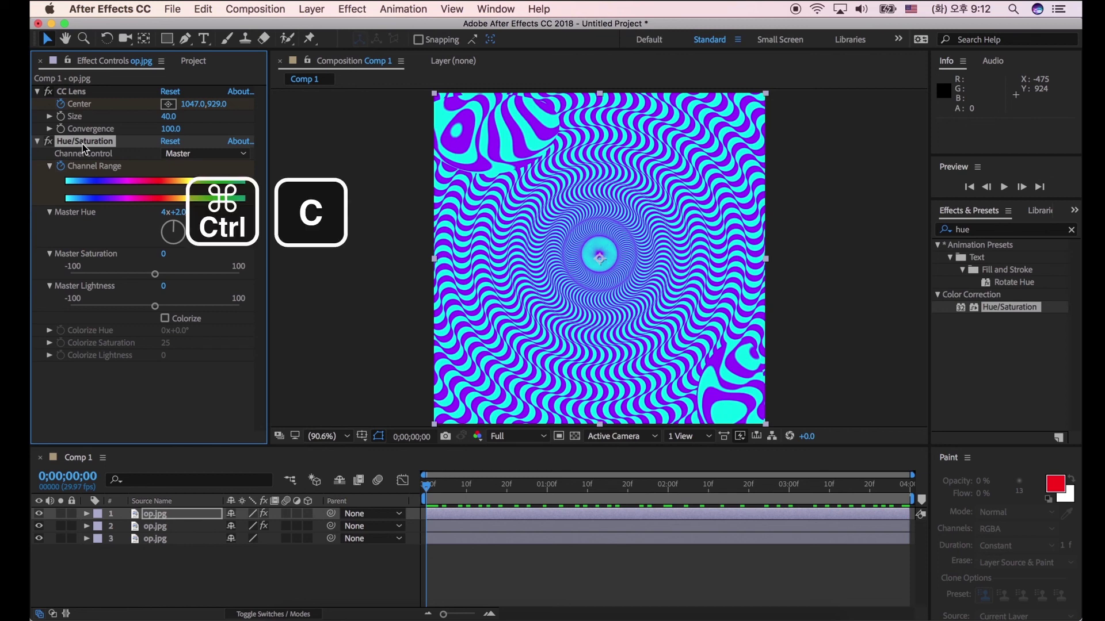
{"action": "left_click", "coordinate": [194, 527]}
{"action": "key", "text": "ctrl+v"}
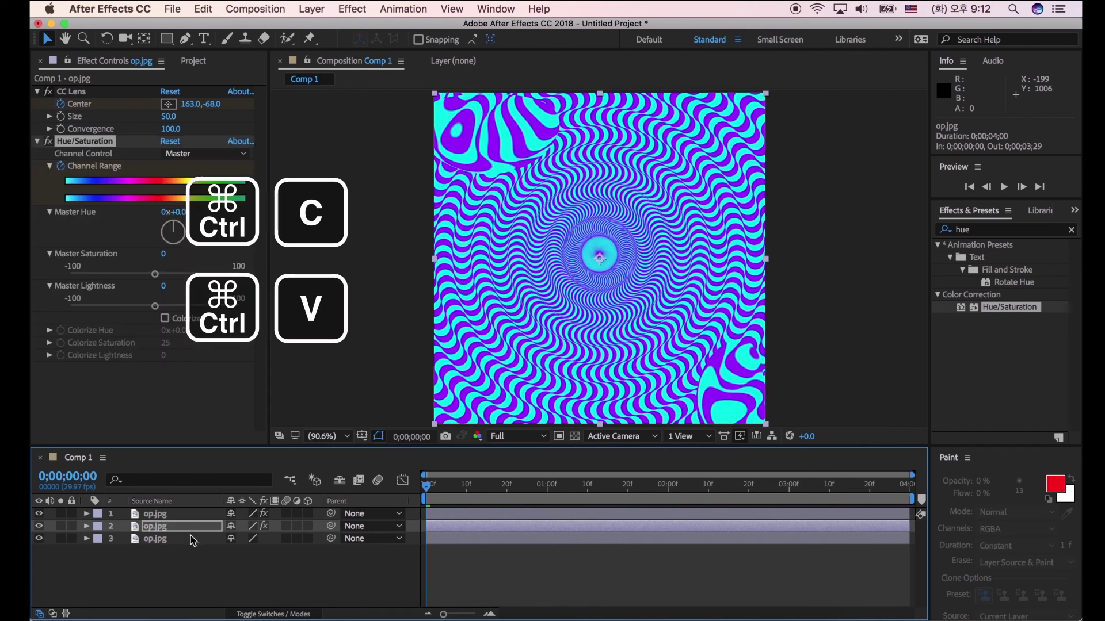
{"action": "left_click", "coordinate": [192, 541]}
{"action": "key", "text": "ctrl+v"}
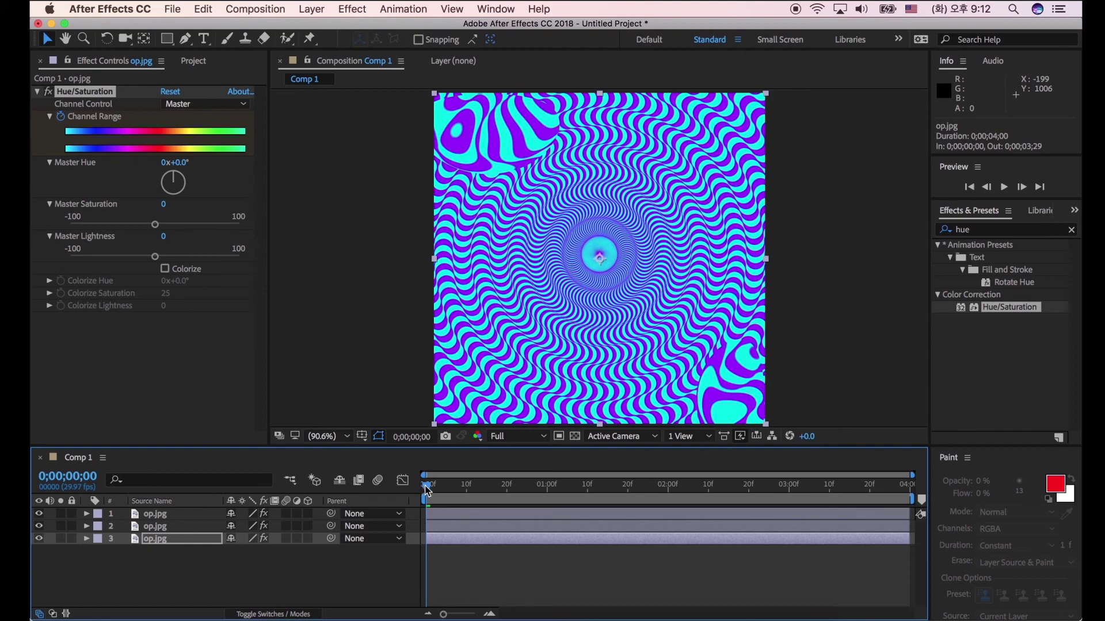
{"action": "mouse_move", "coordinate": [426, 489]}
{"action": "left_mouse_down"}
{"action": "mouse_move", "coordinate": [922, 498]}
{"action": "mouse_move", "coordinate": [417, 502]}
{"action": "left_mouse_up"}
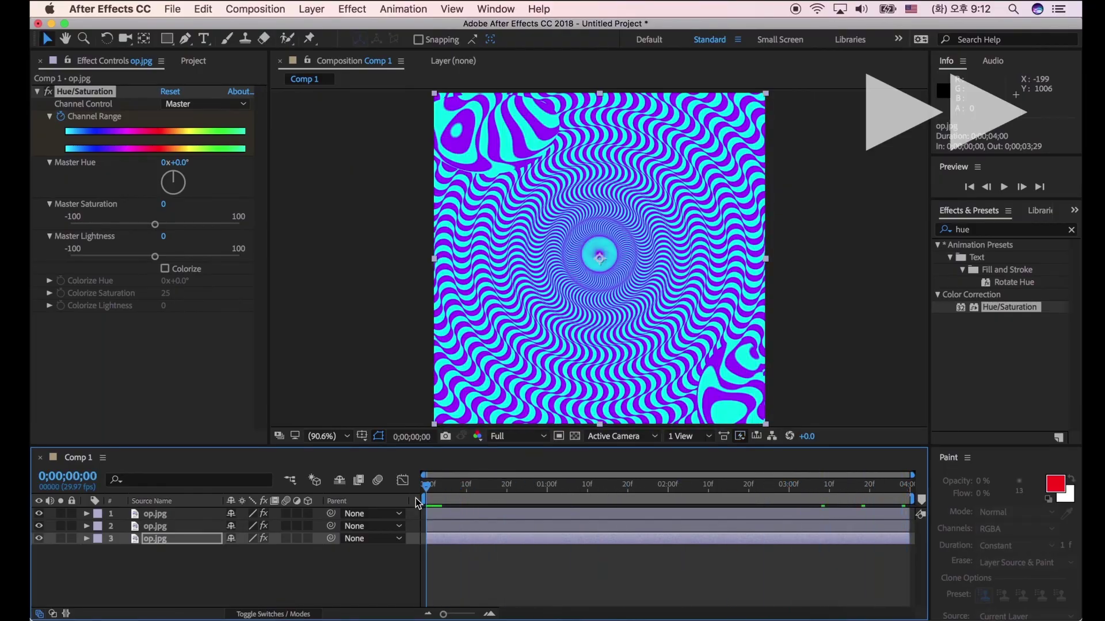
Play a RAM preview of Comp 1 to watch the hue cycling and moving lens bubbles.
{"action": "key", "text": "space"}
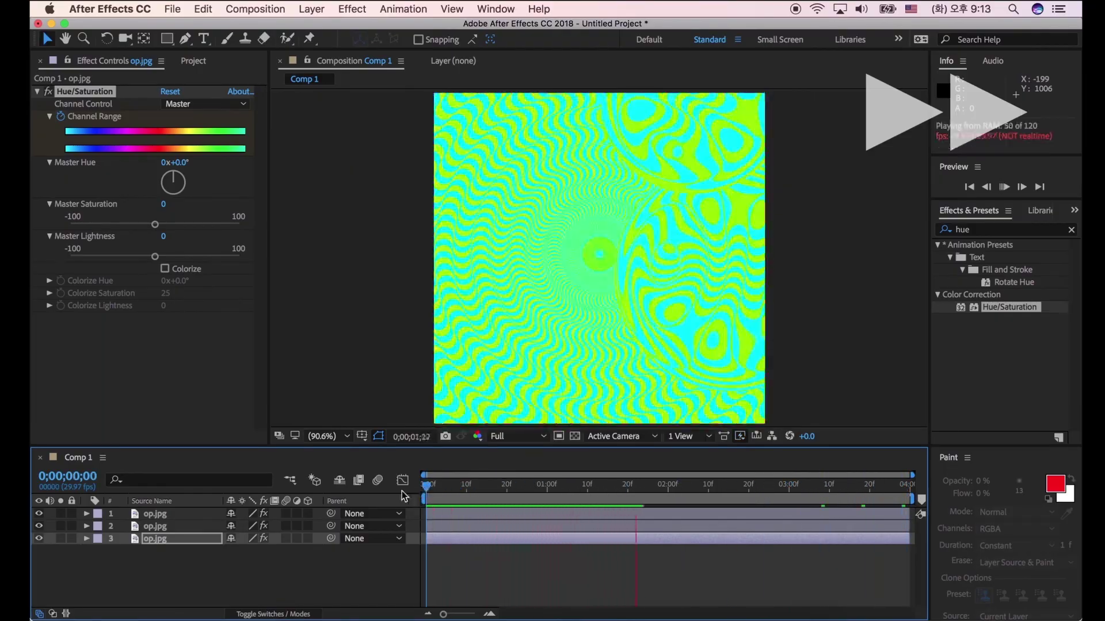